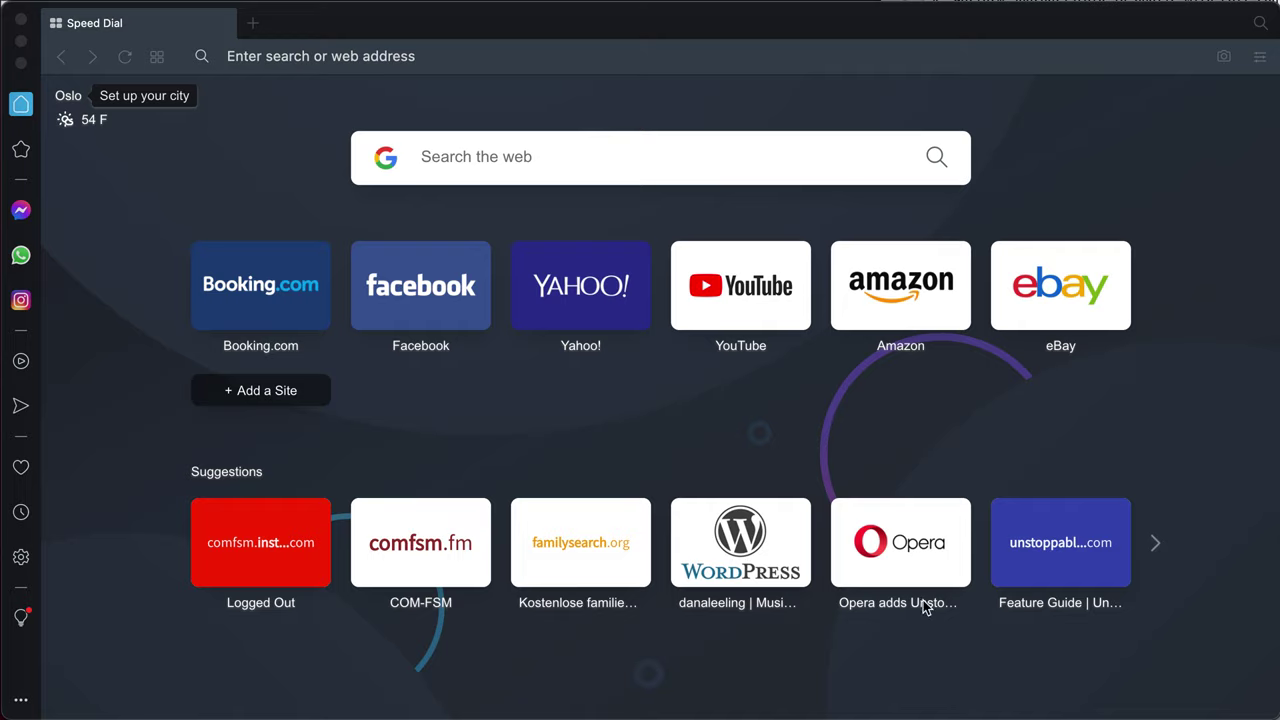
Go to accounts.google.com to open the personal account's Google Account home page
left_click(438, 50)
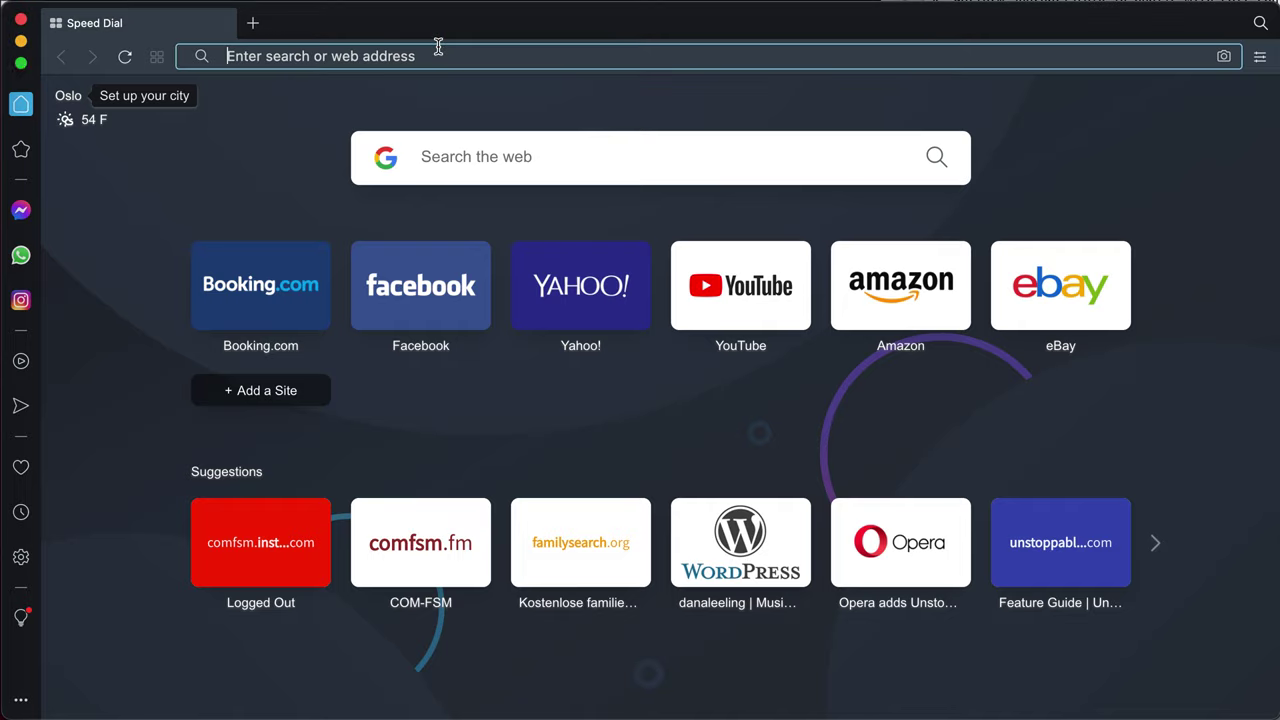
type("accounts.")
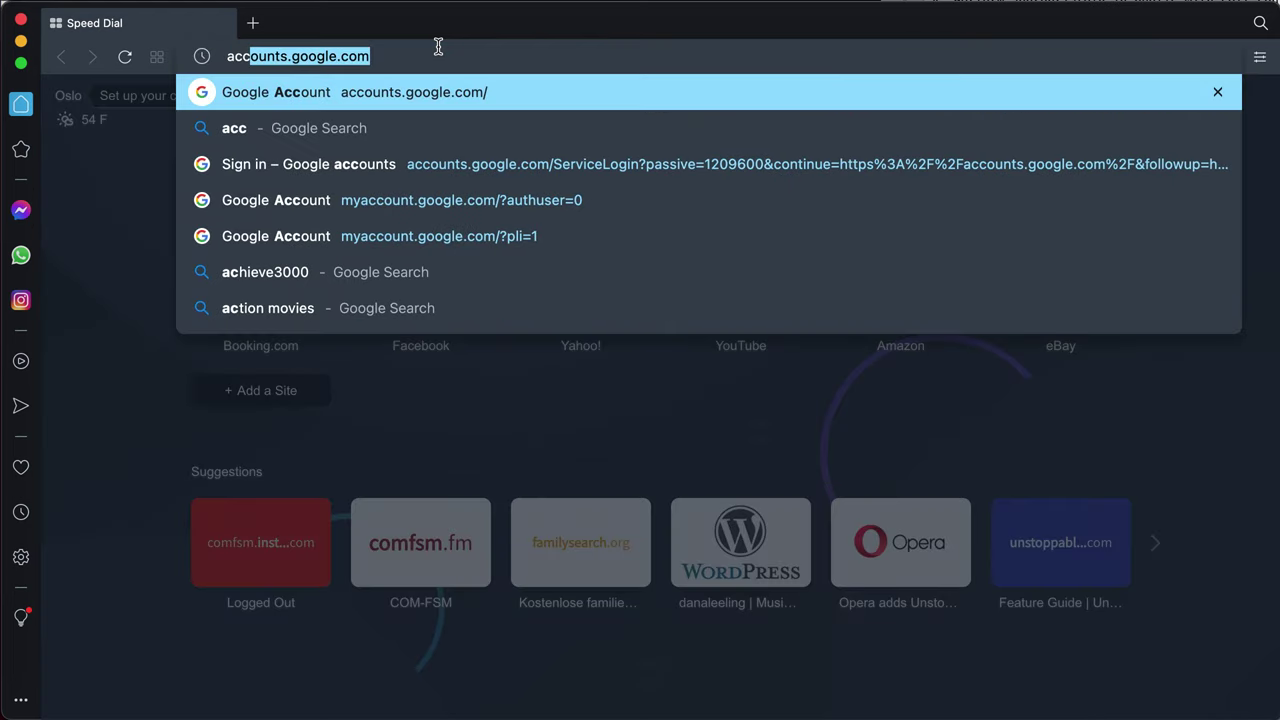
type("google.com")
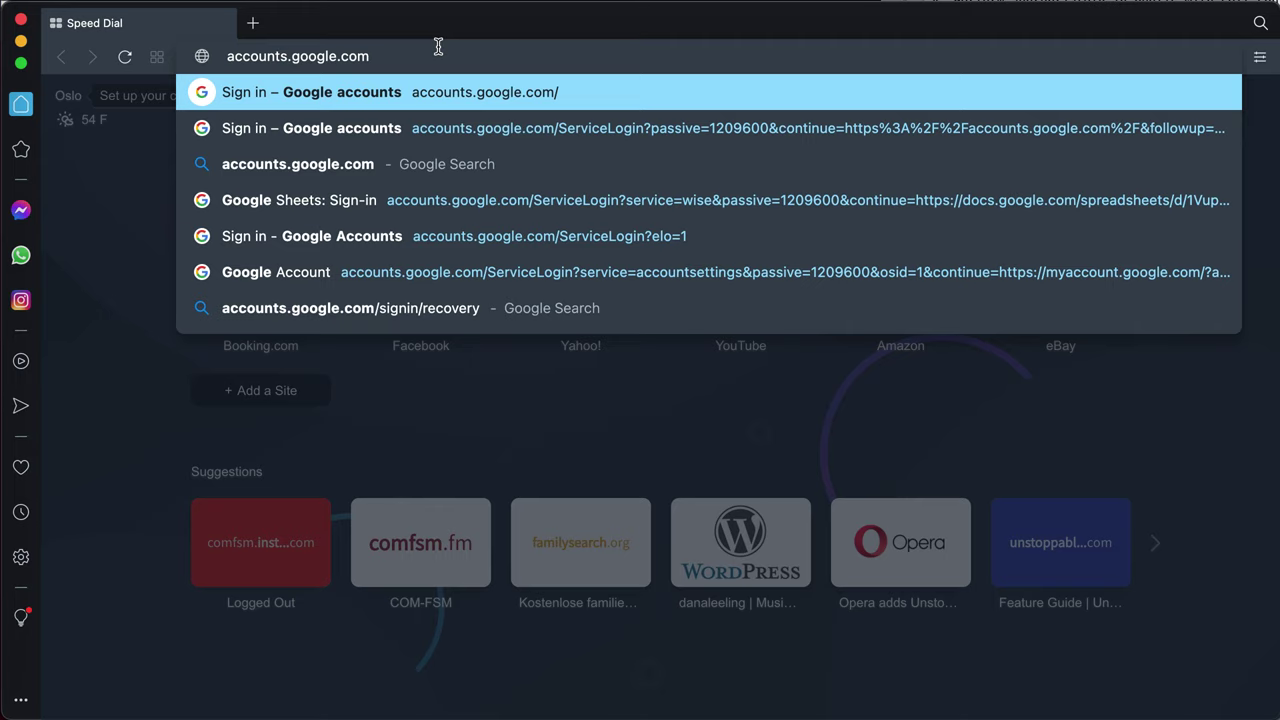
key("Return")
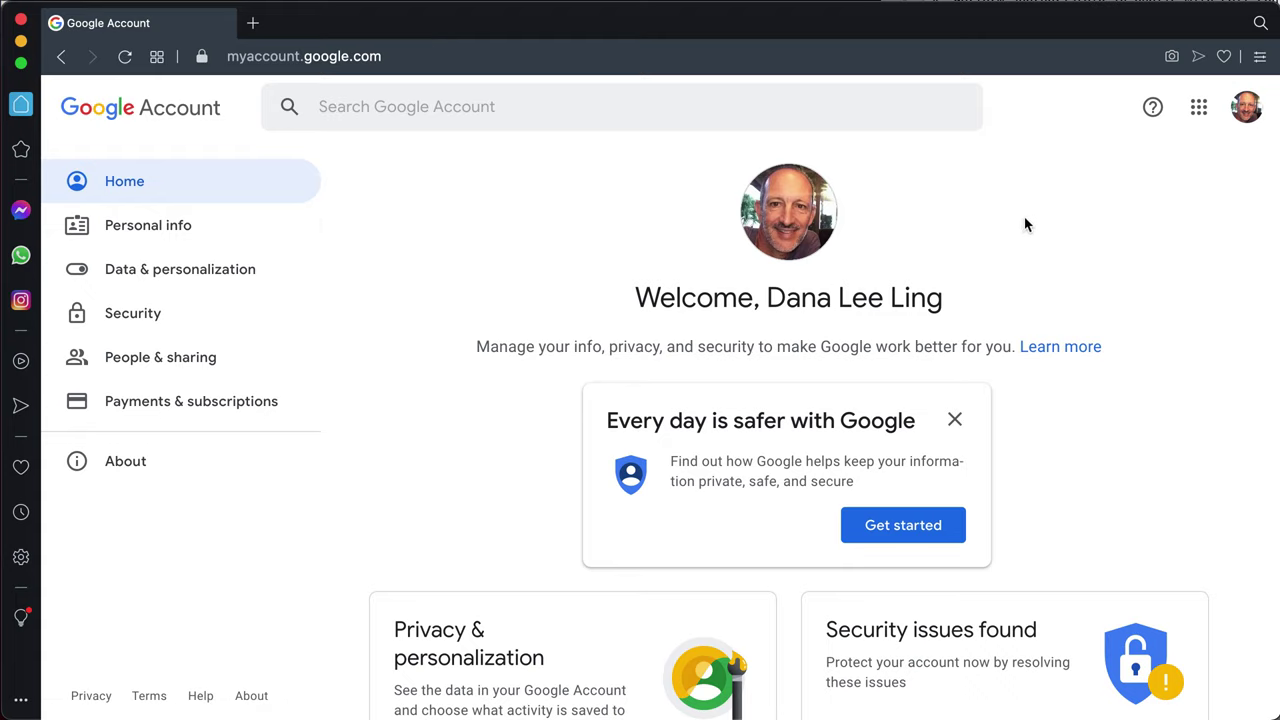
Open the account menu from the top-right profile avatar to reach the add-another-account option
left_click(1252, 113)
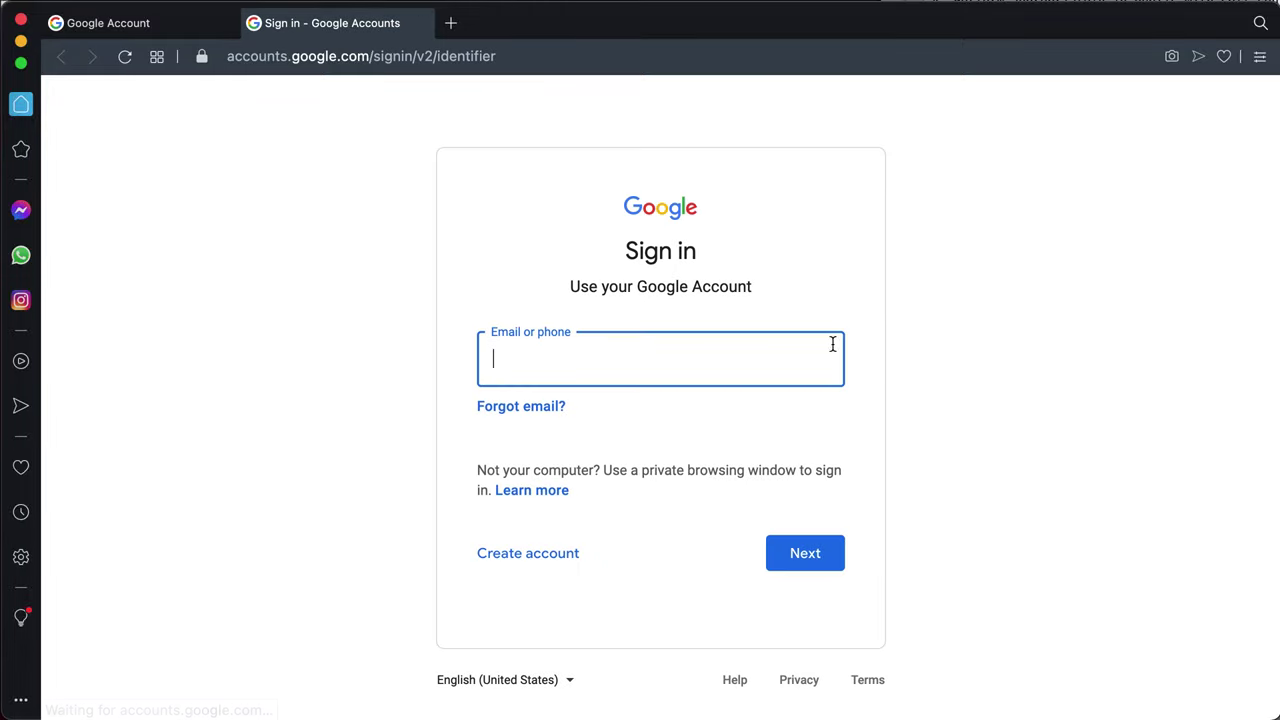
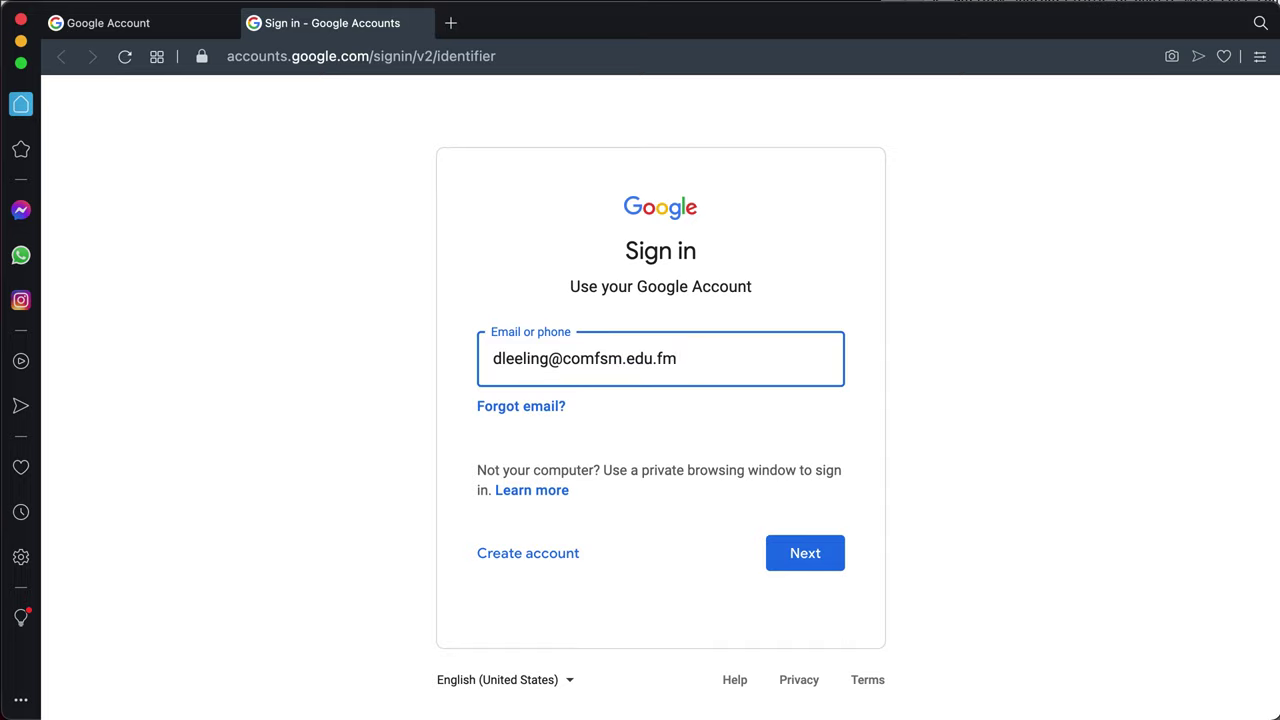
Sign in with the college Workspace email and the pasted account password as a second account
left_click_drag(617, 358, 661, 361)
left_click(803, 555)
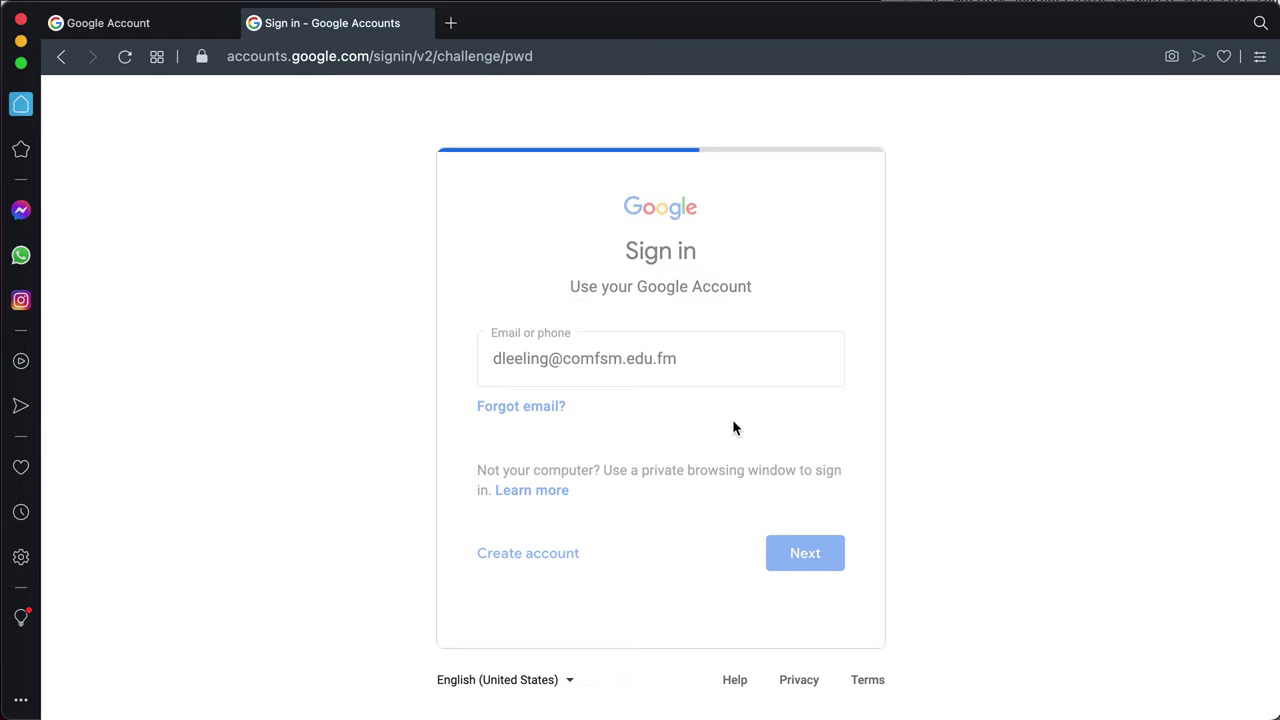
key("super+v")
left_click(791, 509)
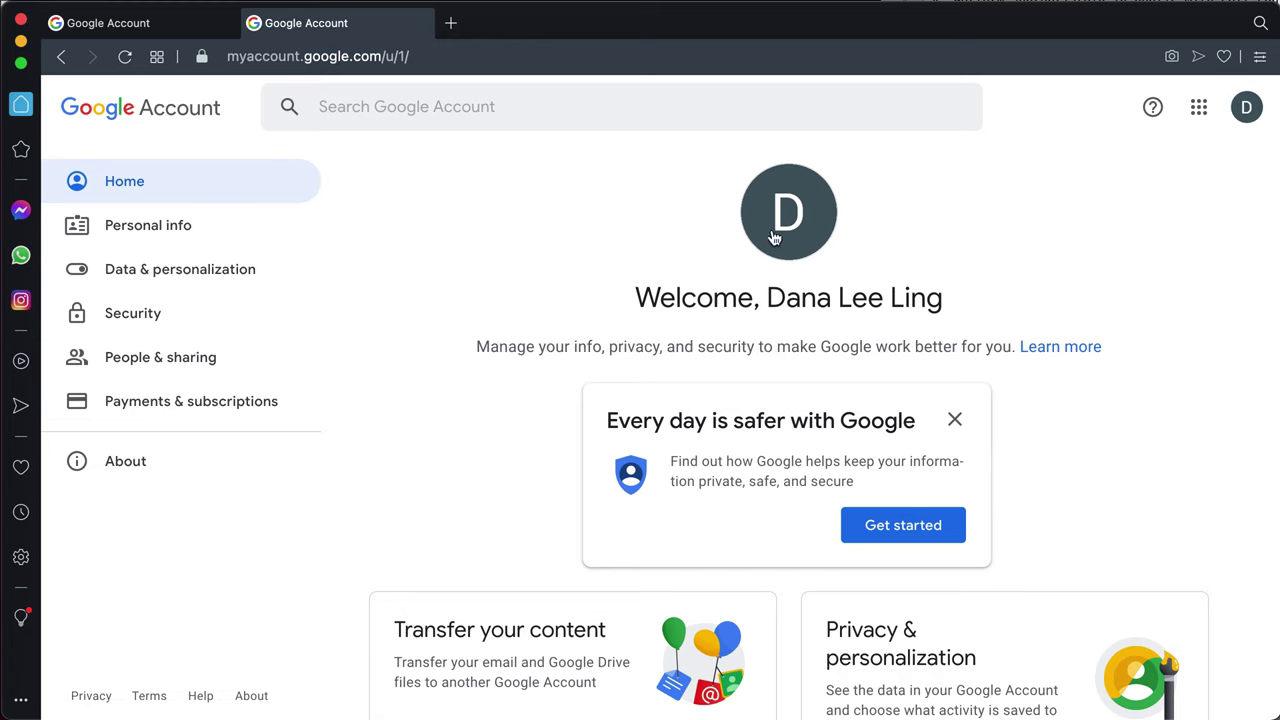
left_click(1247, 108)
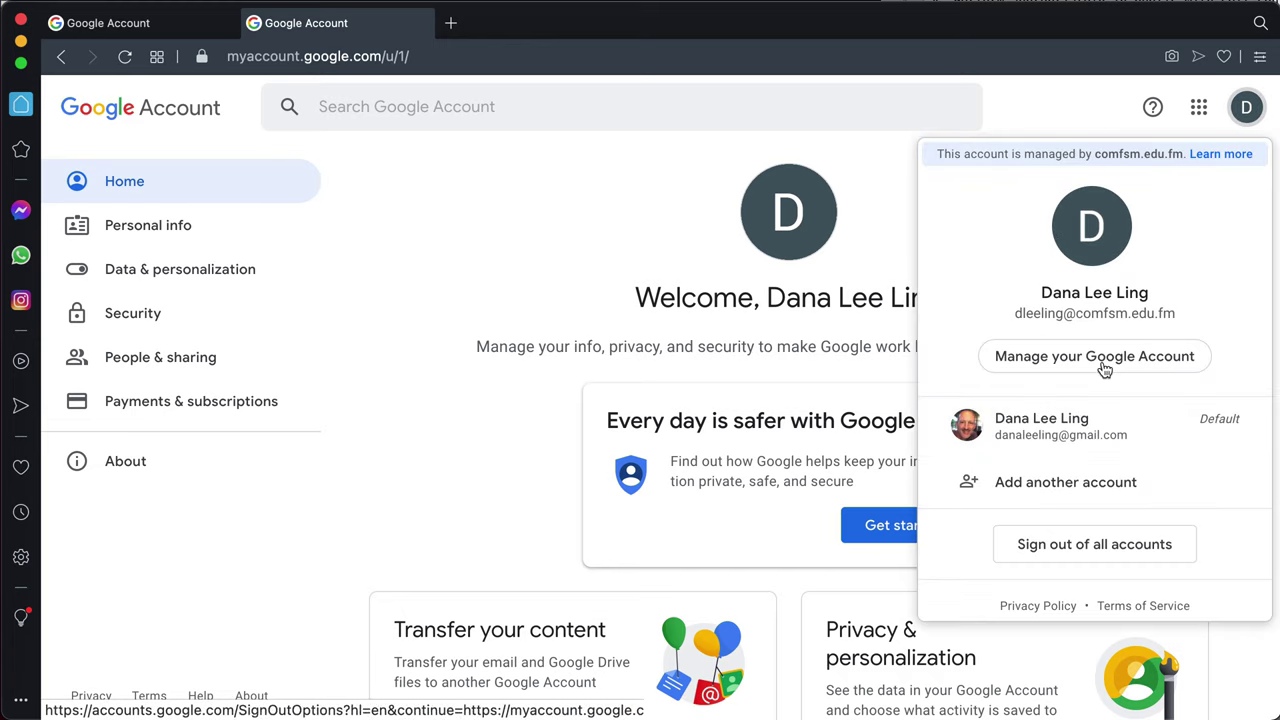
left_click_drag(1015, 314, 1129, 311)
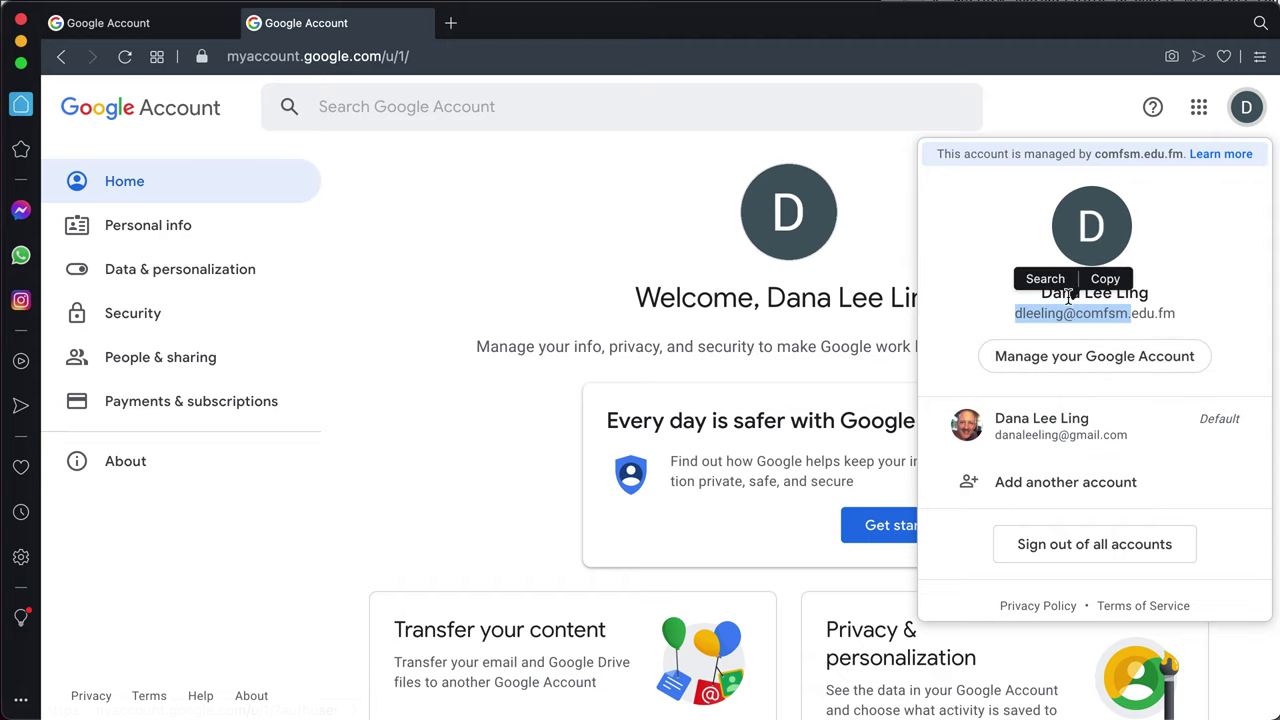
left_click(893, 245)
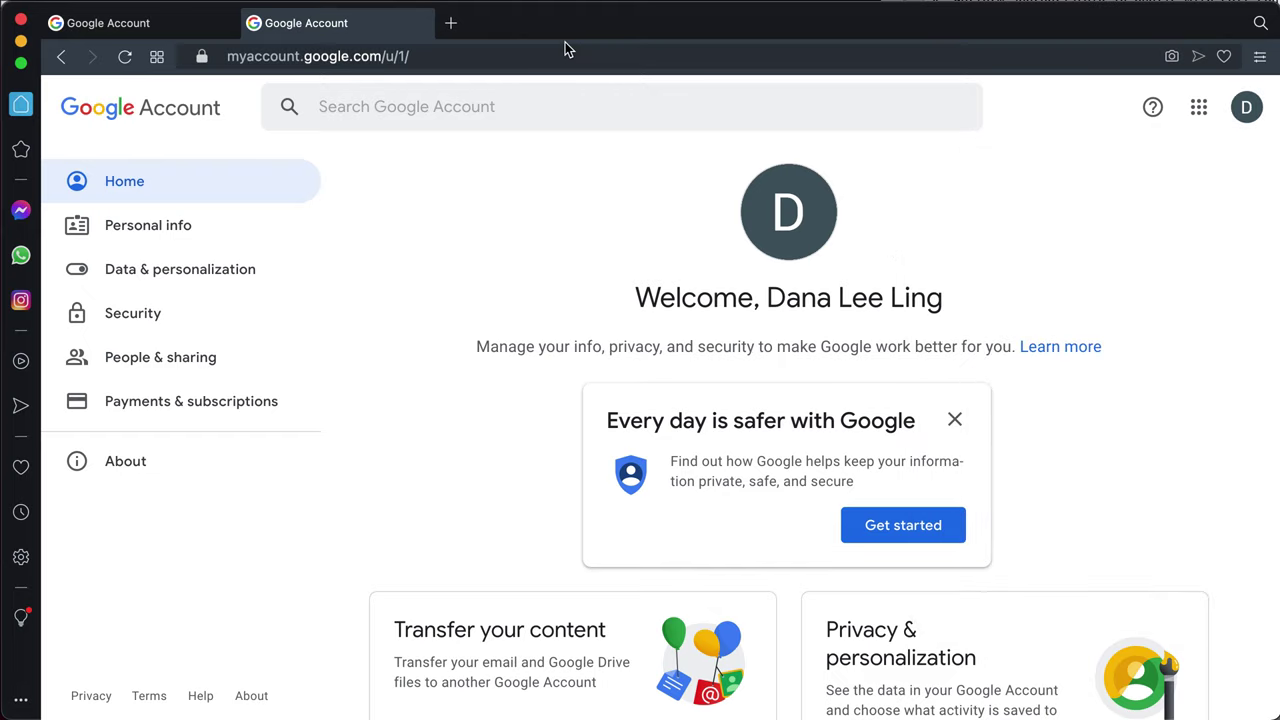
Load comfsm.instructure.com in a new tab to show the Canvas dashboard with five courses
left_click(451, 27)
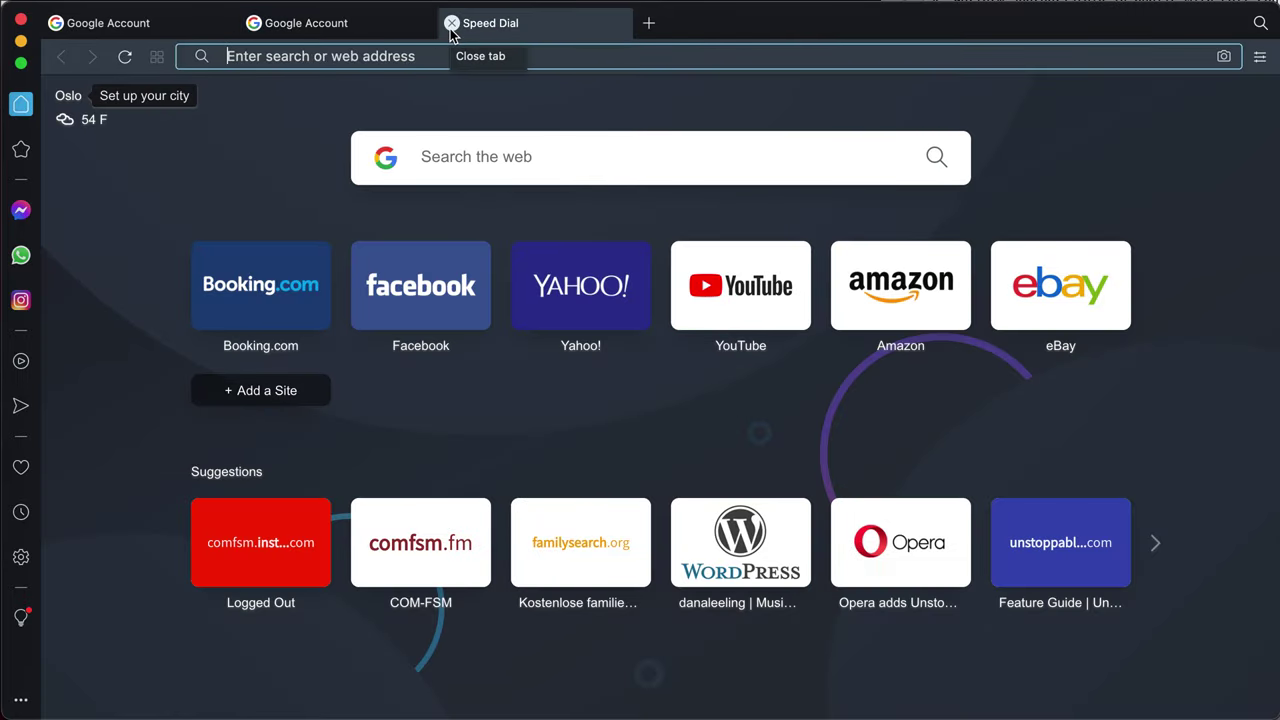
type("comfsm.i")
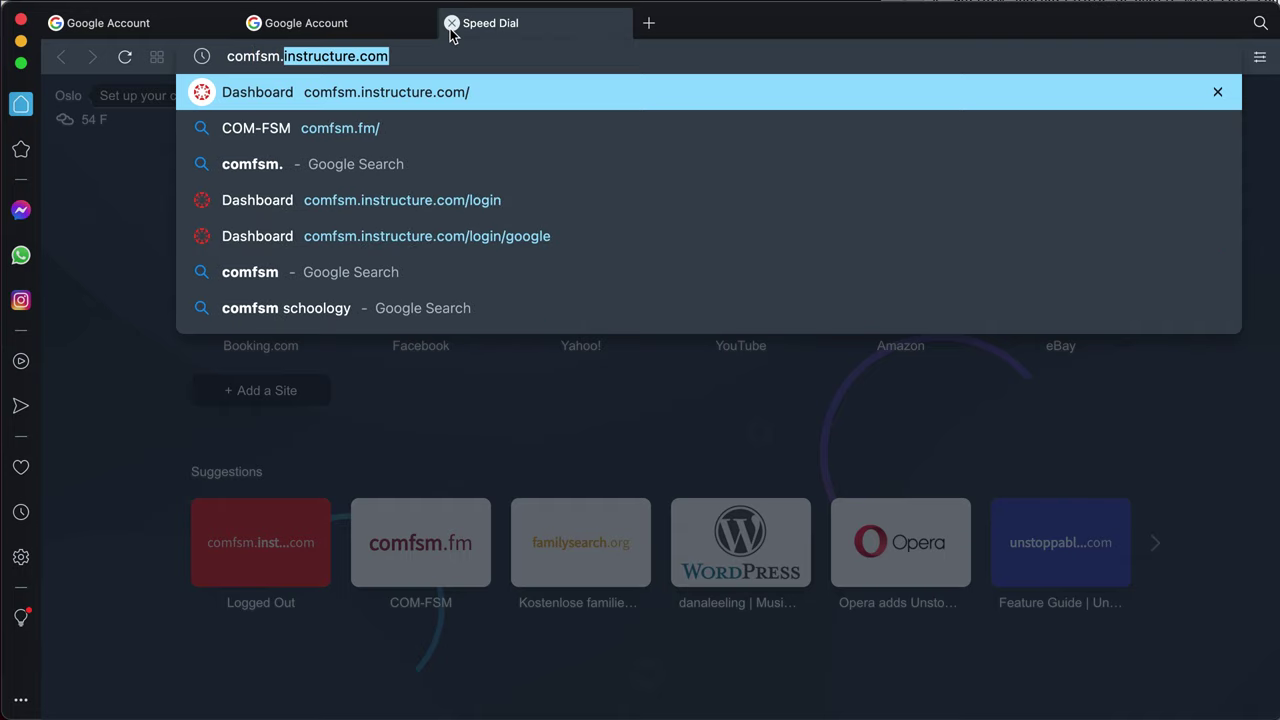
type("nstru")
key("BackSpace")
type("rut")
key("BackSpace")
type("cture.com")
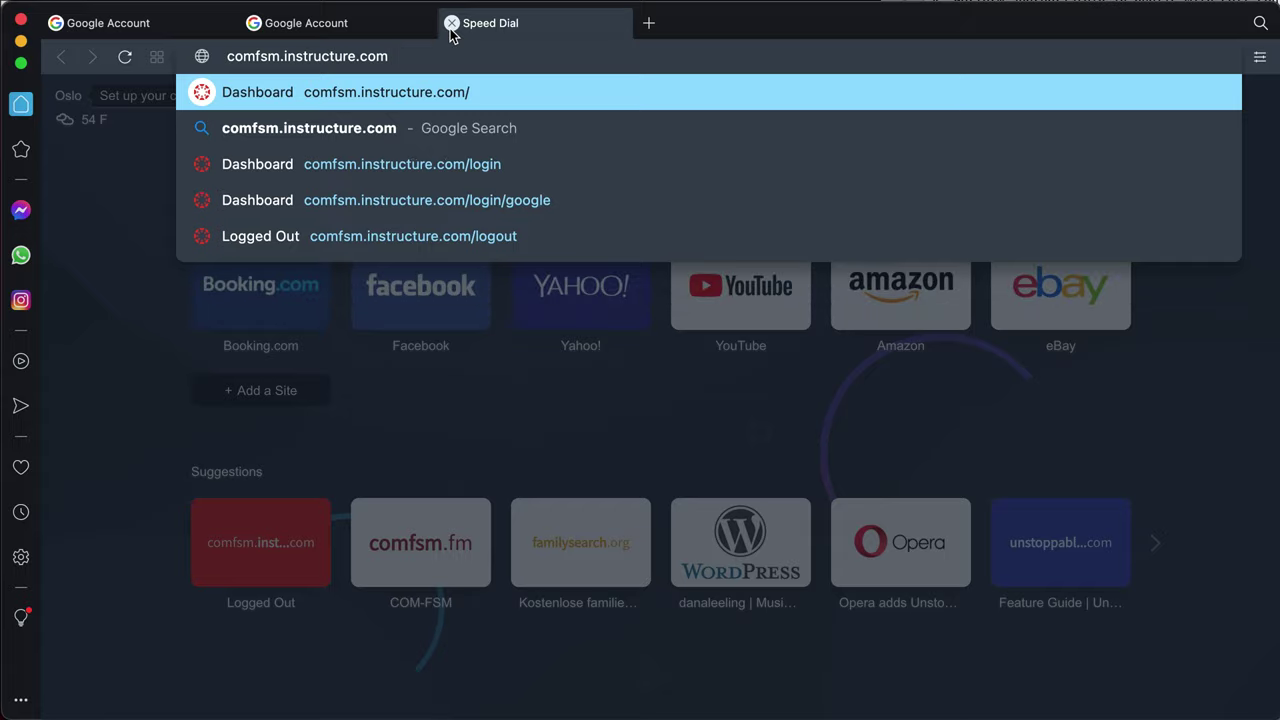
key("Return")
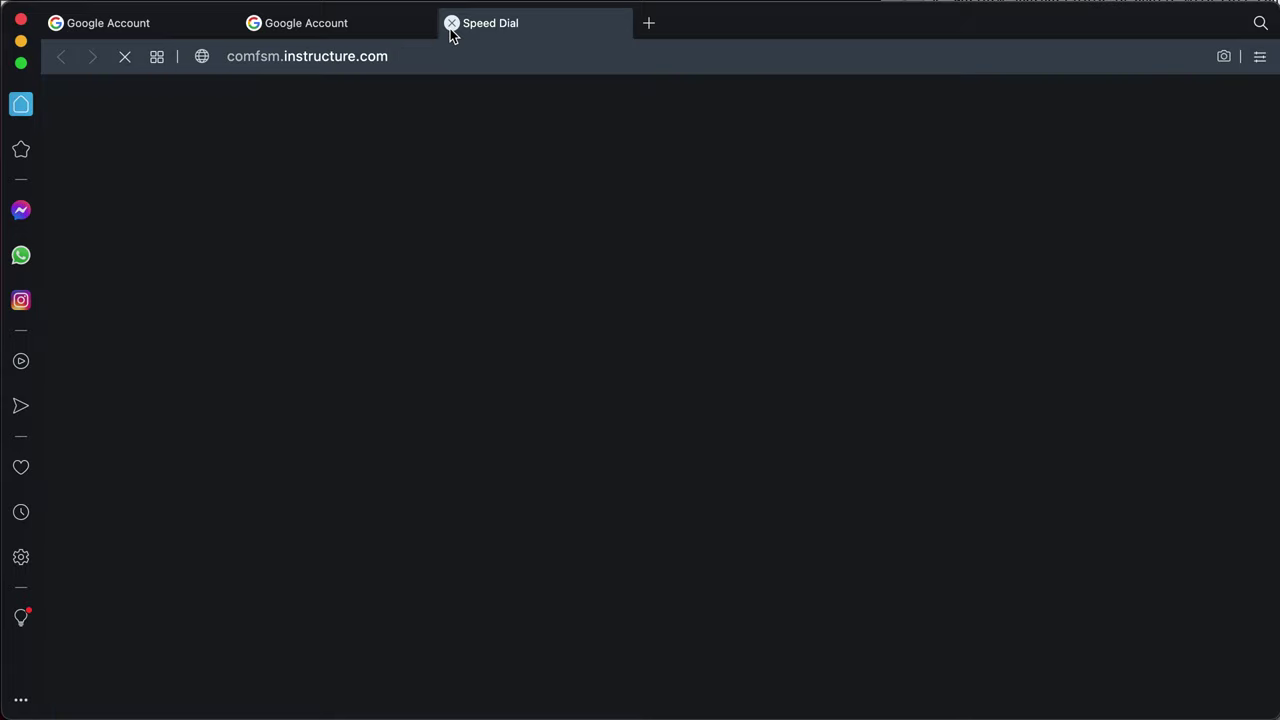
left_click(320, 58)
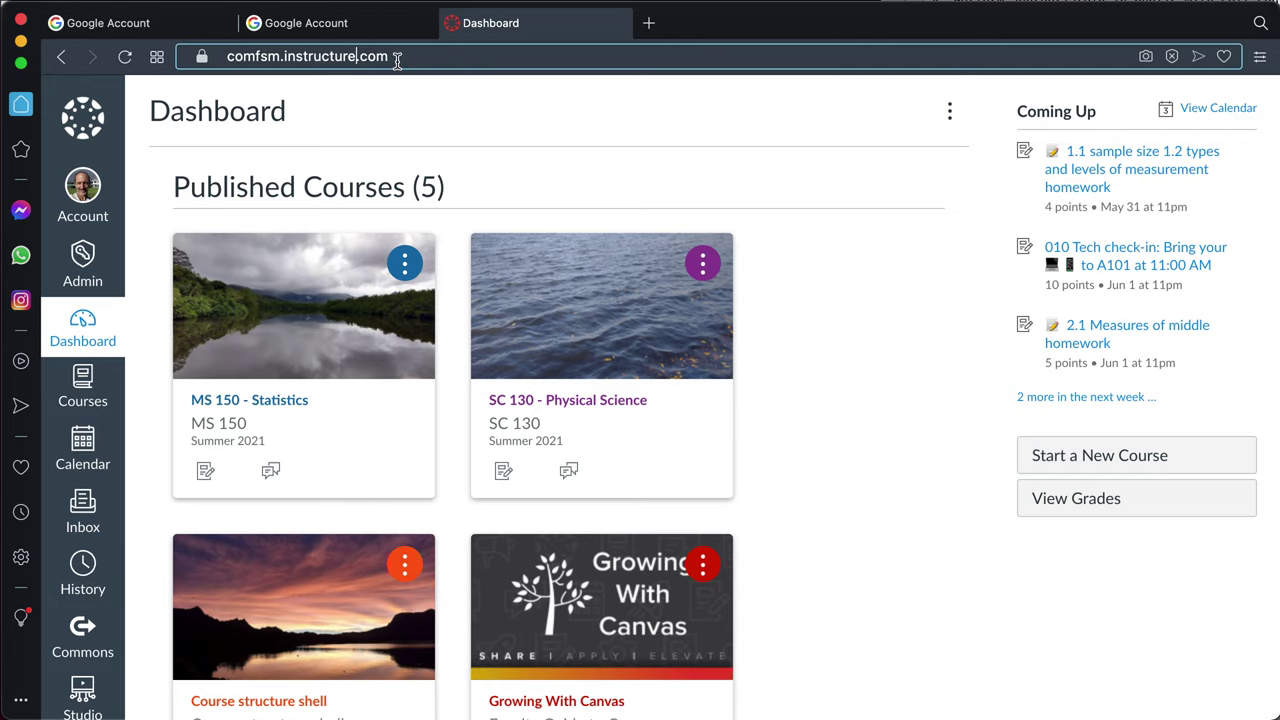
Load the College of Micronesia website comfsm.fm in another new tab
left_click(648, 23)
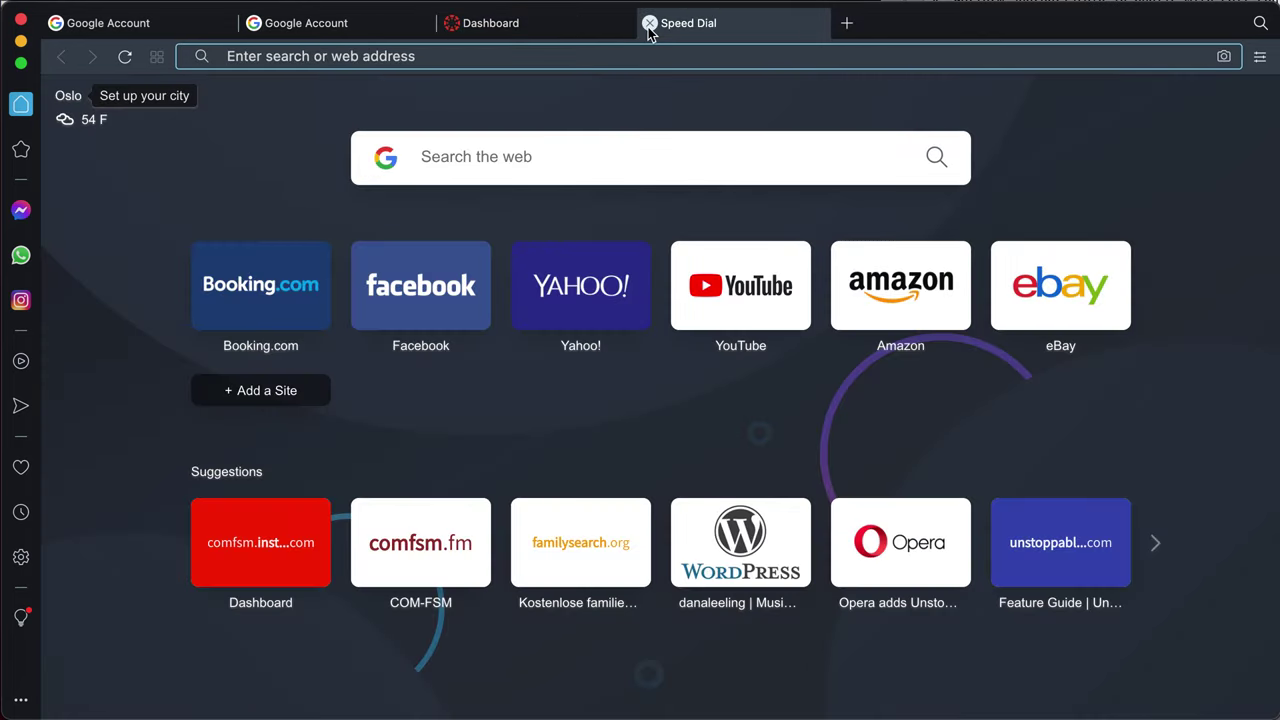
type("comfsm.fm")
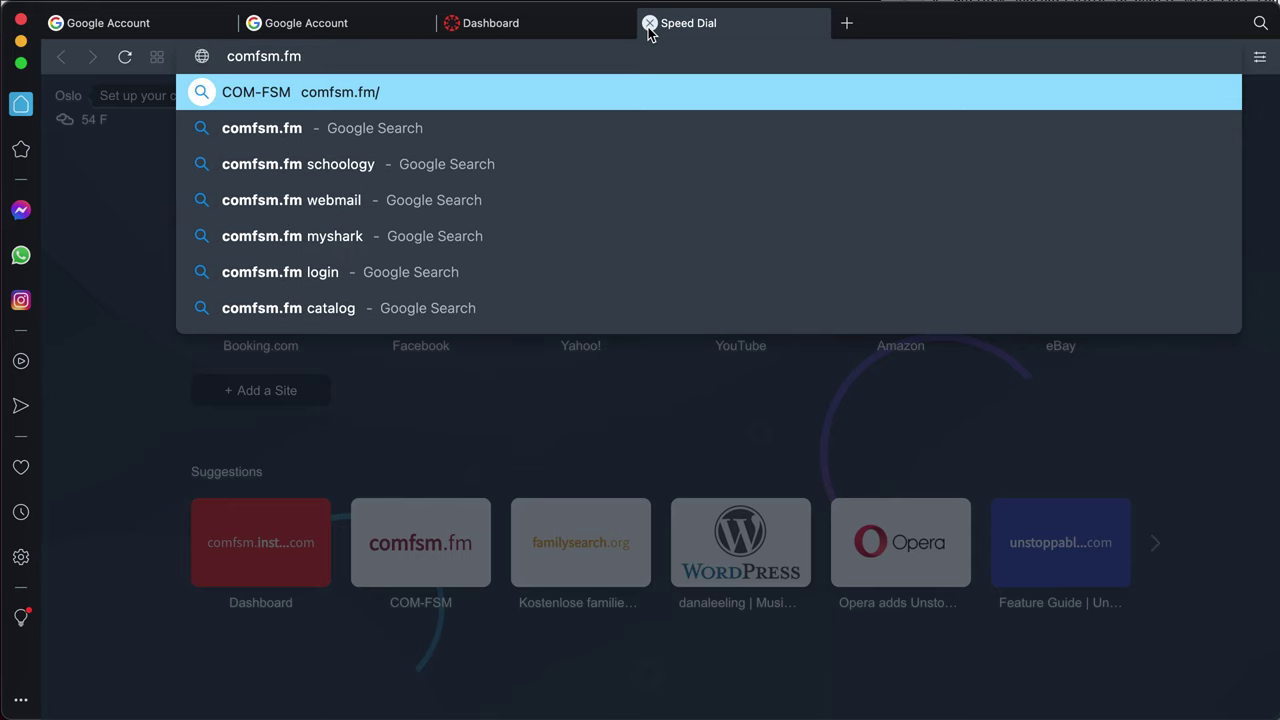
key("Return")
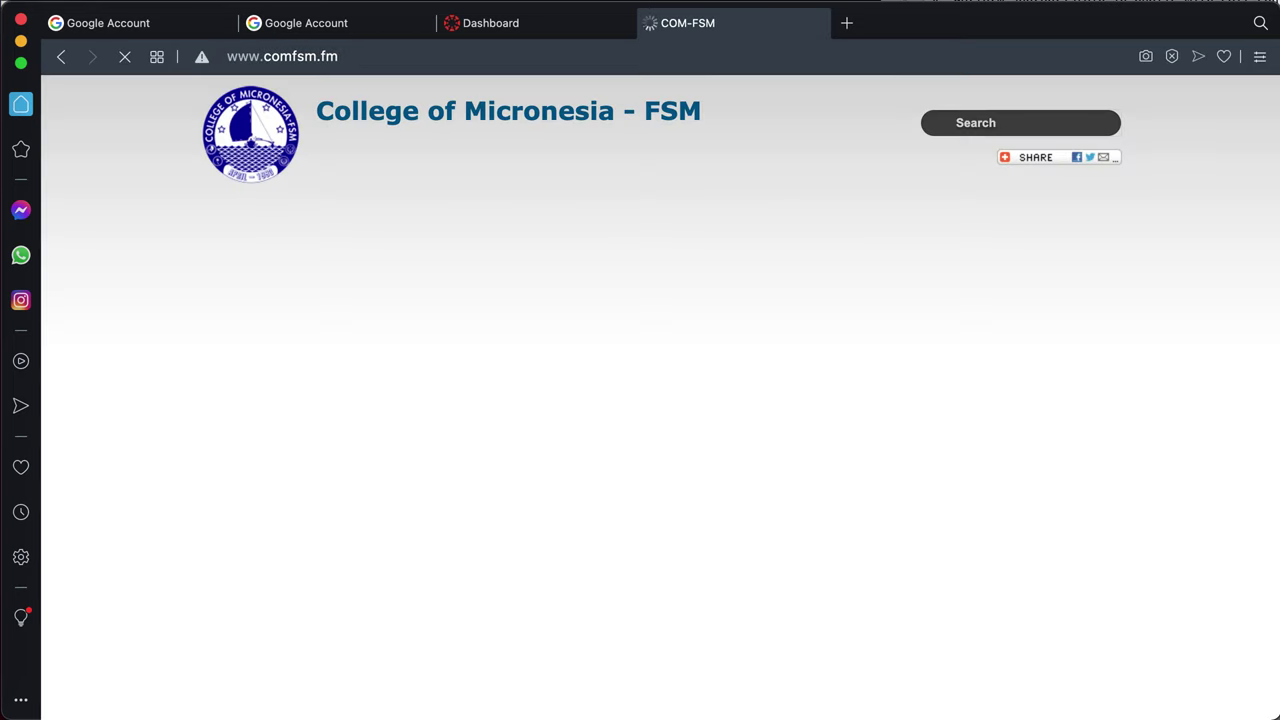
On the College of Micronesia site, choose QUICK ACCESS > CANVAS to open the Canvas dashboard
left_click(333, 25)
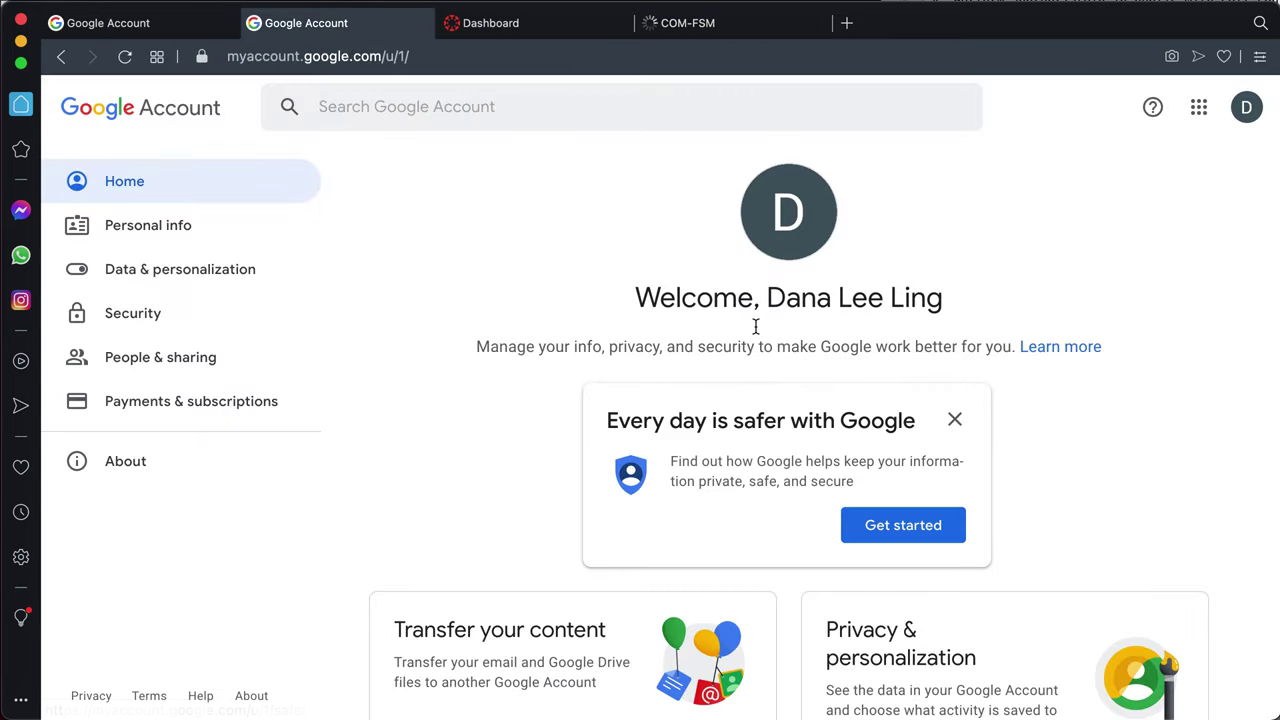
left_click(729, 23)
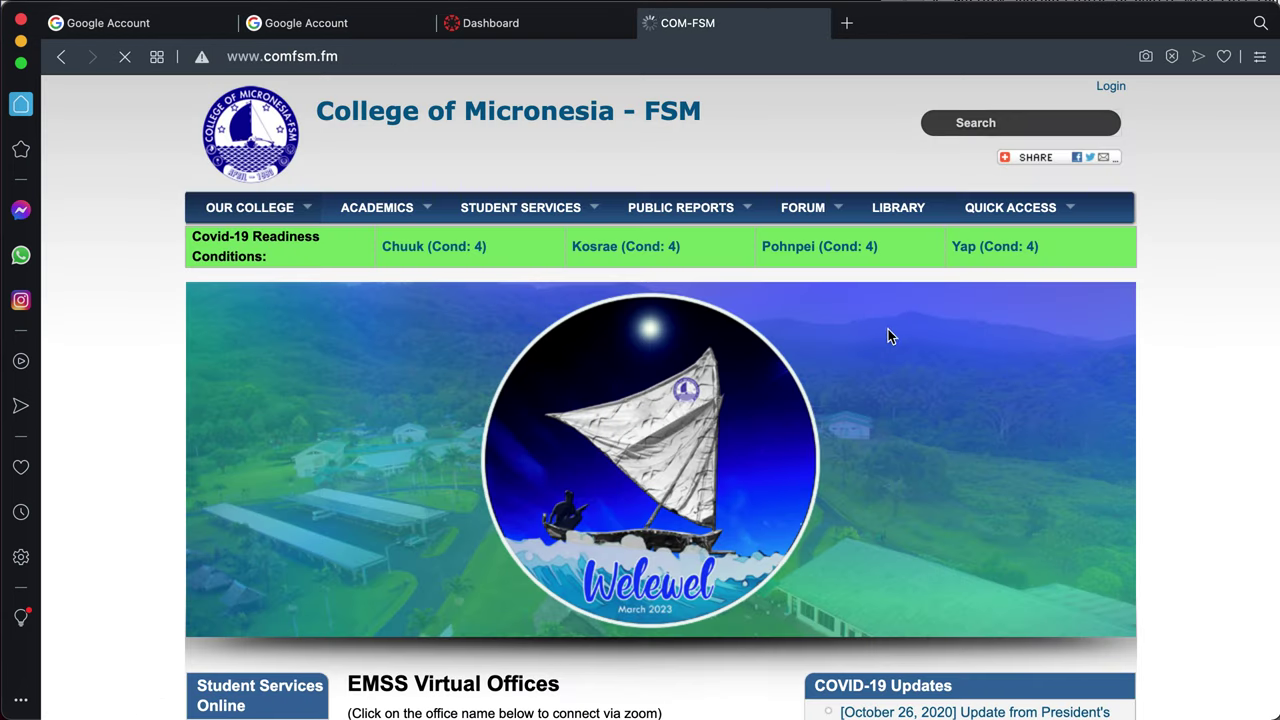
scroll(923, 366, "down", 1)
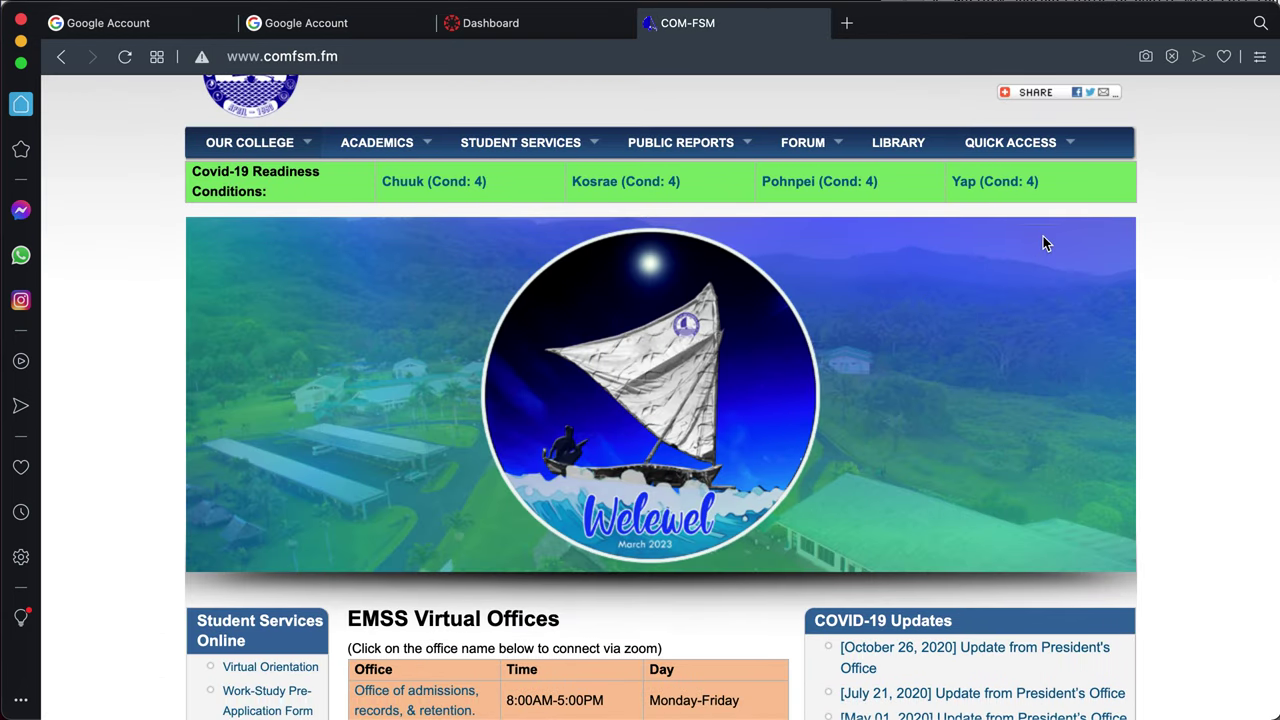
mouse_move(1032, 148)
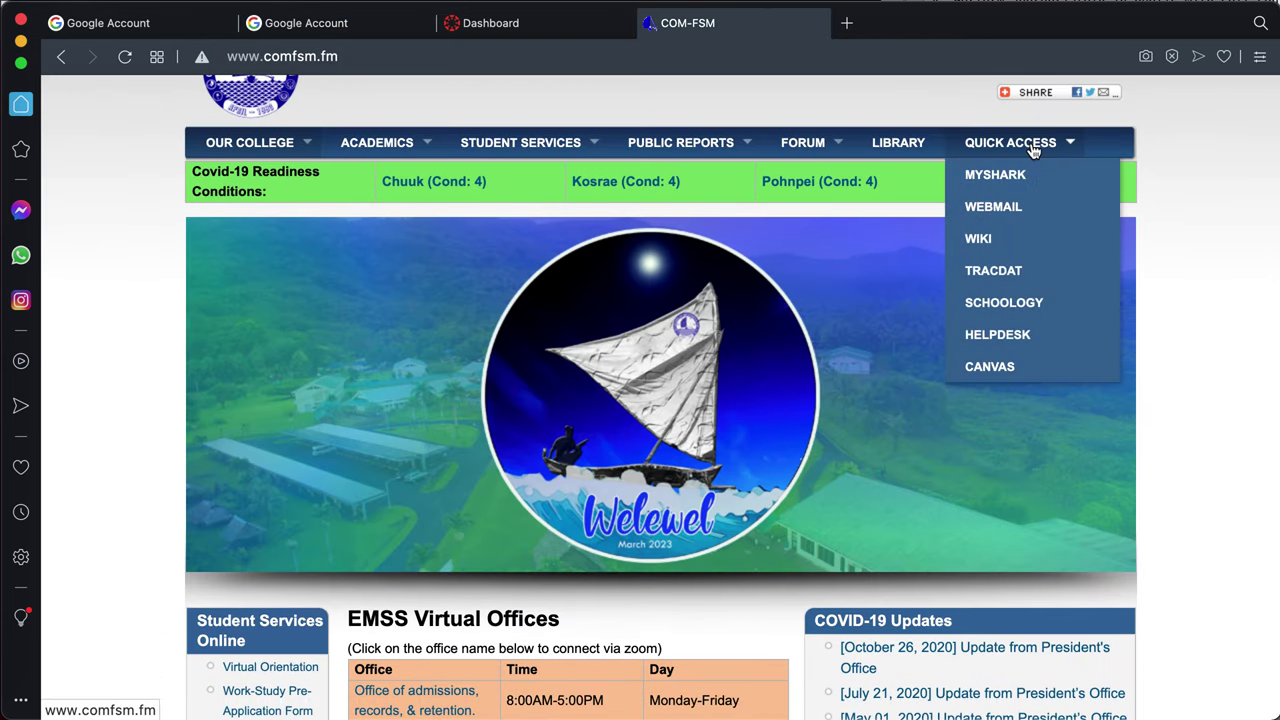
left_click(1003, 368)
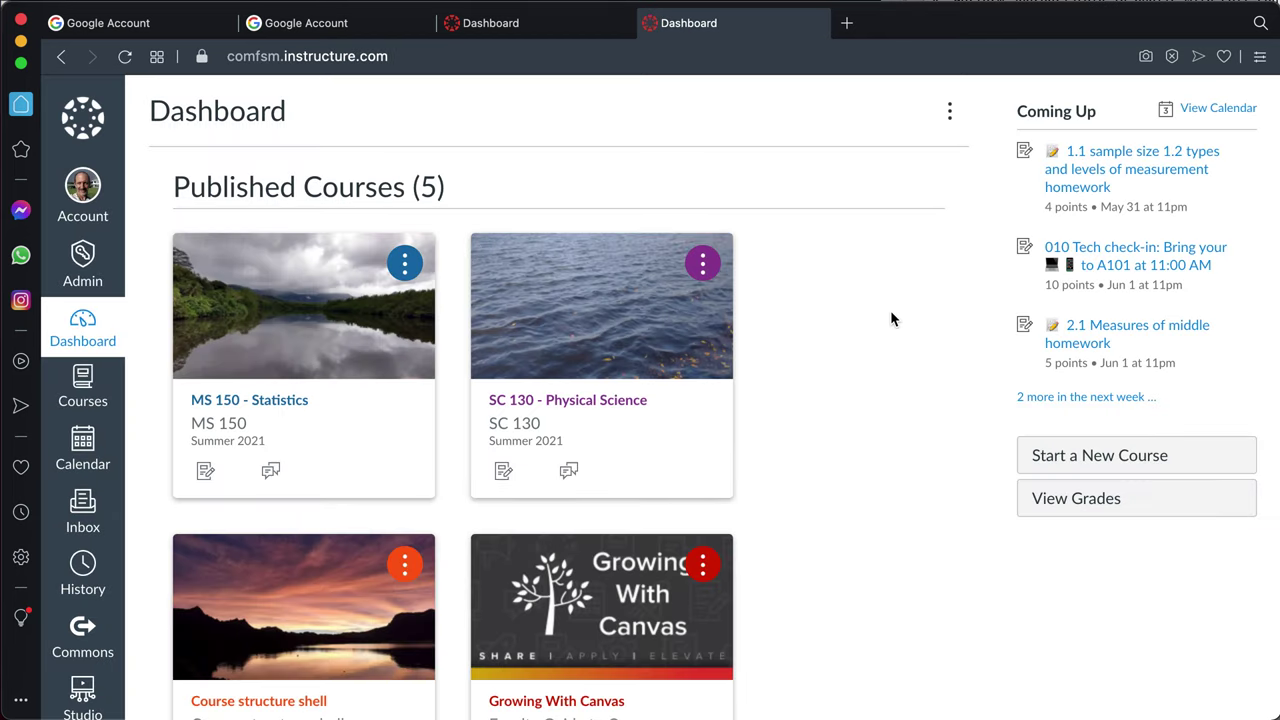
On the college Google Account tab, check which accounts are signed in
left_click(368, 34)
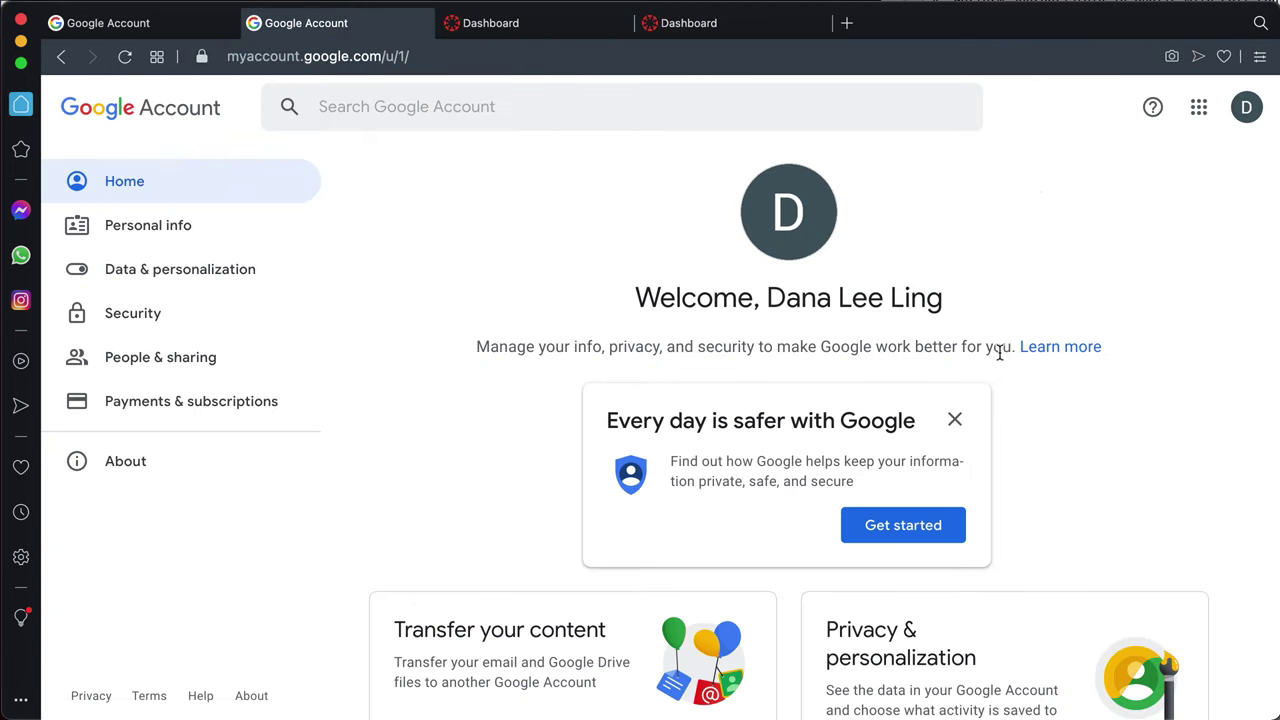
left_click(1245, 107)
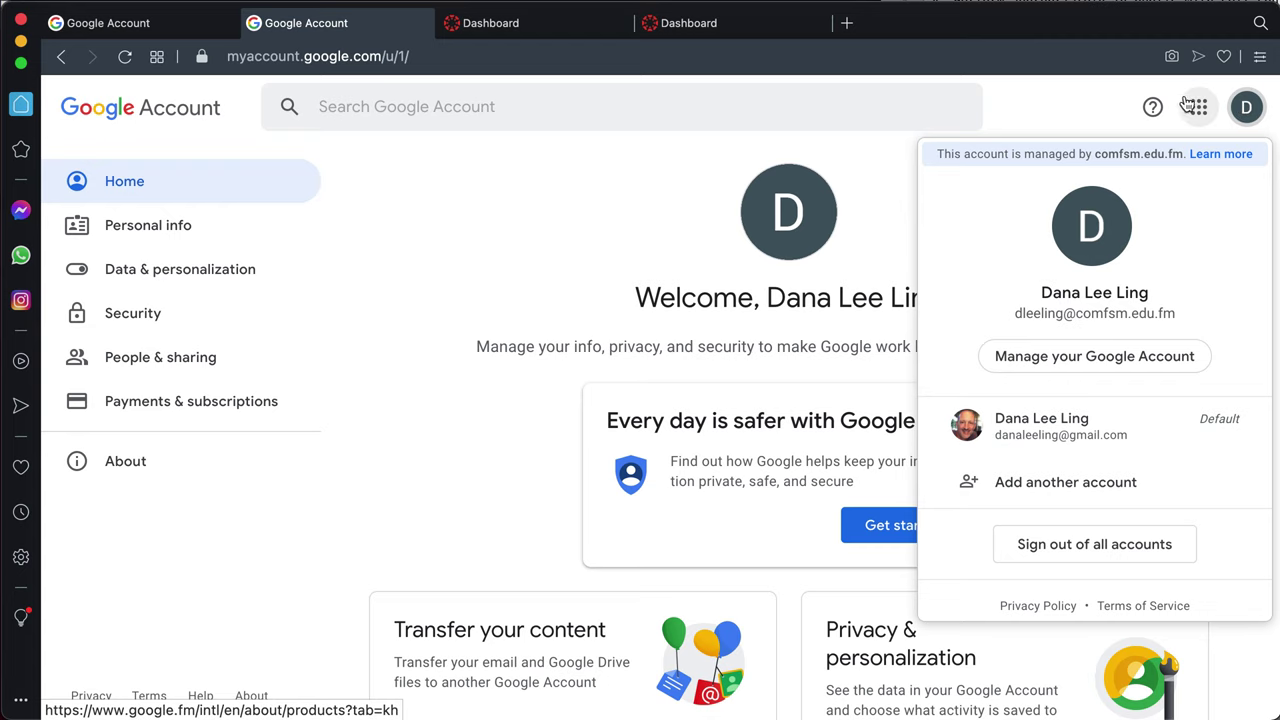
left_click(1058, 123)
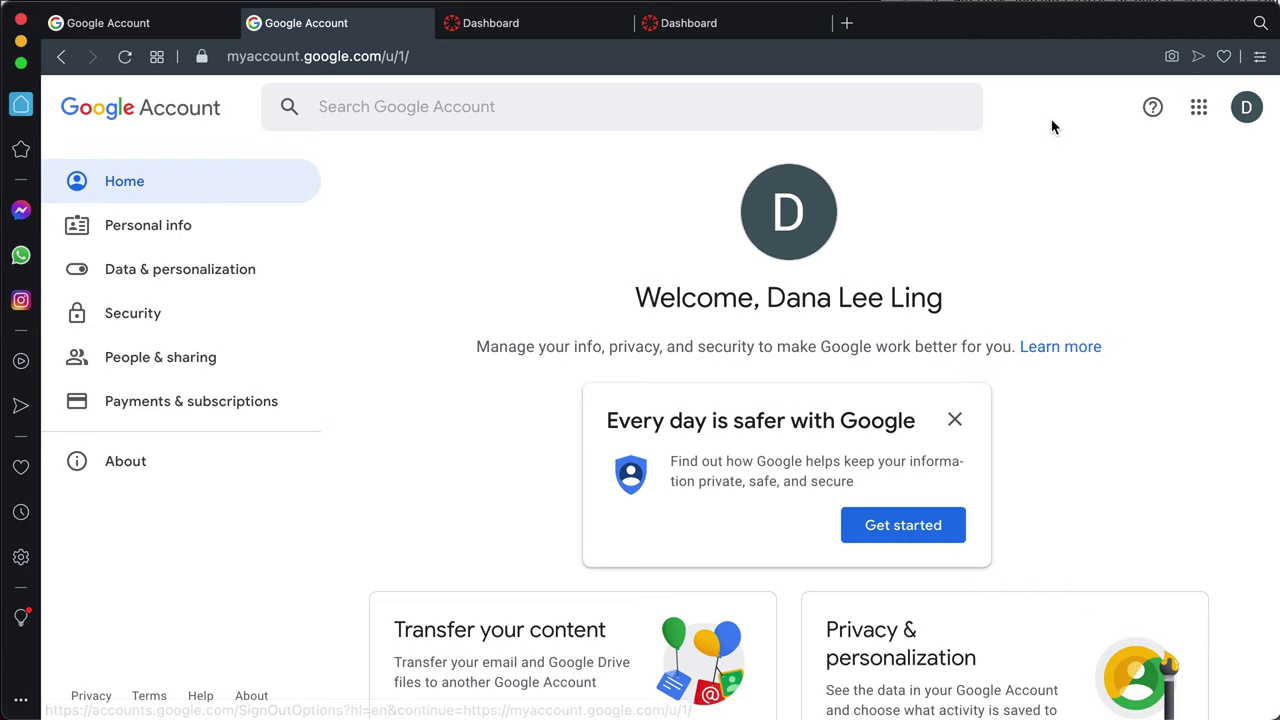
left_click(723, 23)
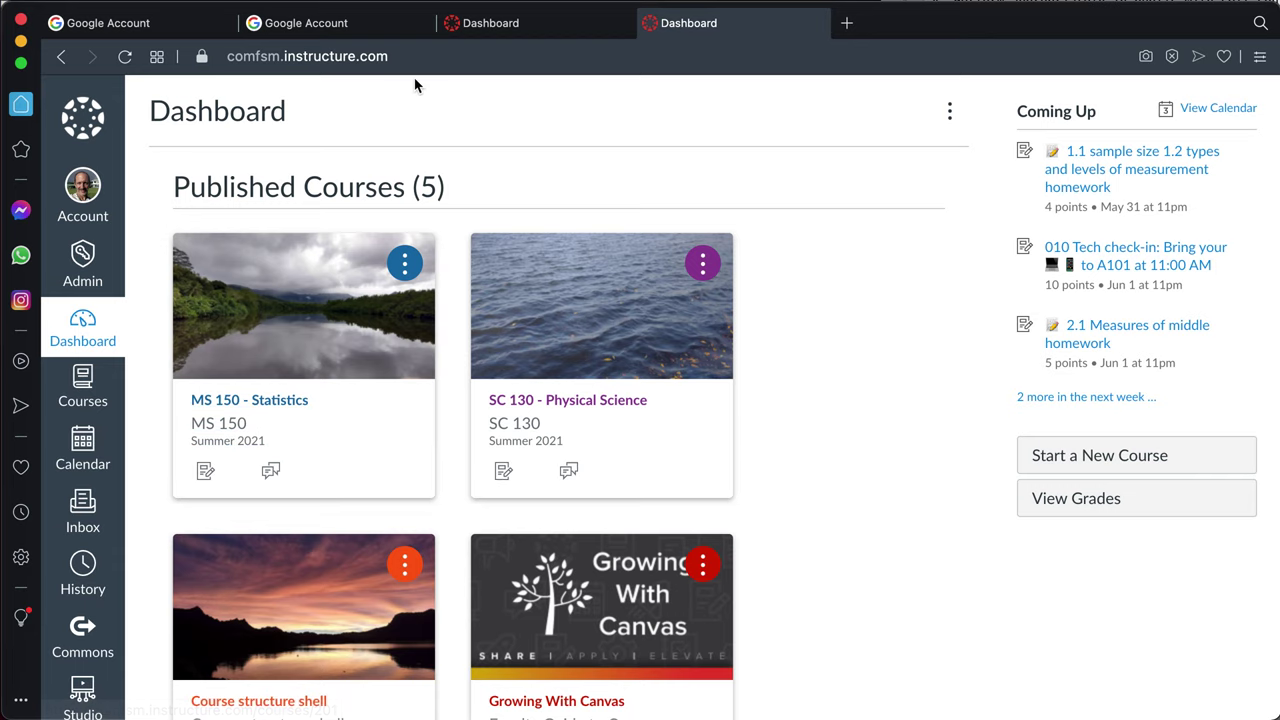
Compare the Google apps grids of the college and personal accounts, ending on the personal page
left_click(320, 35)
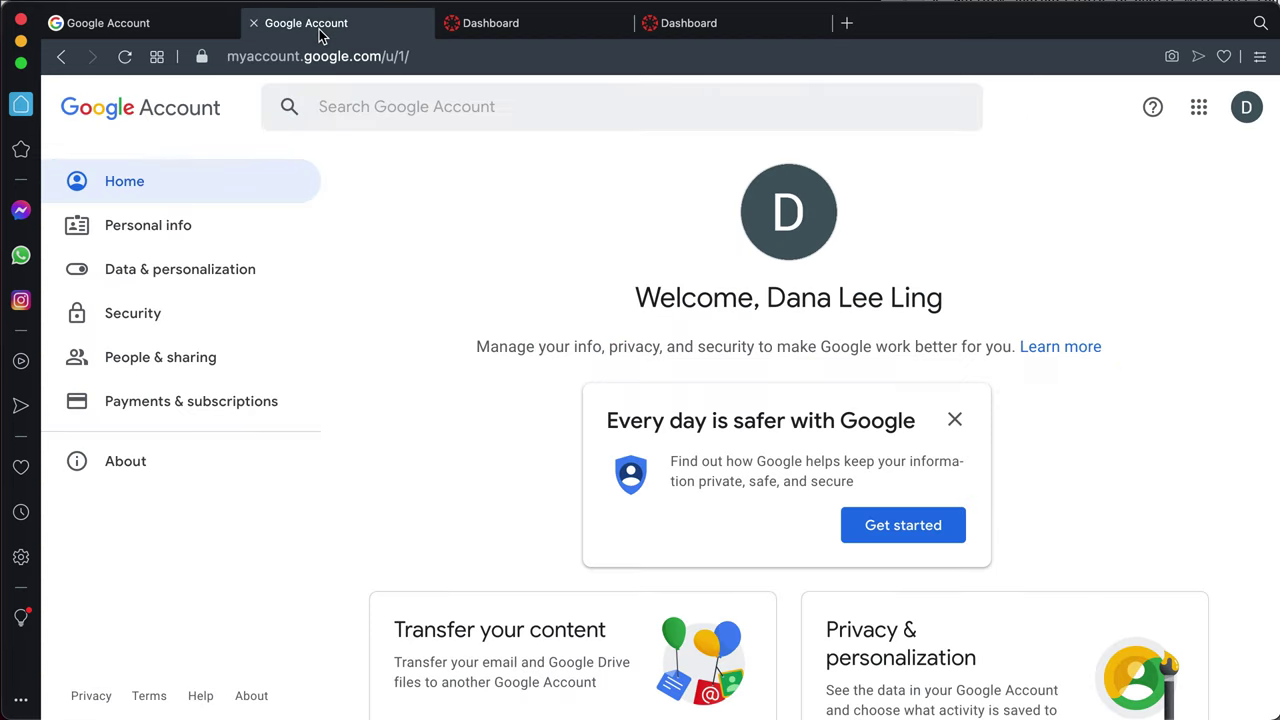
left_click(1198, 108)
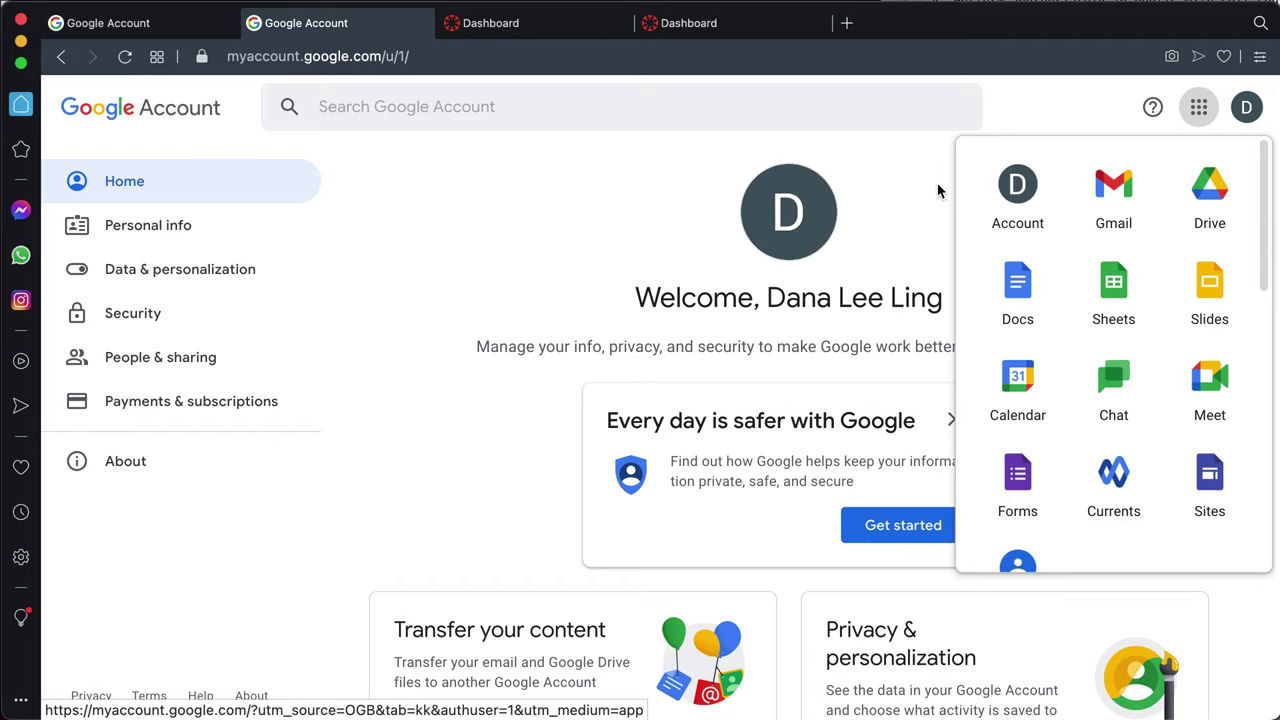
left_click(889, 220)
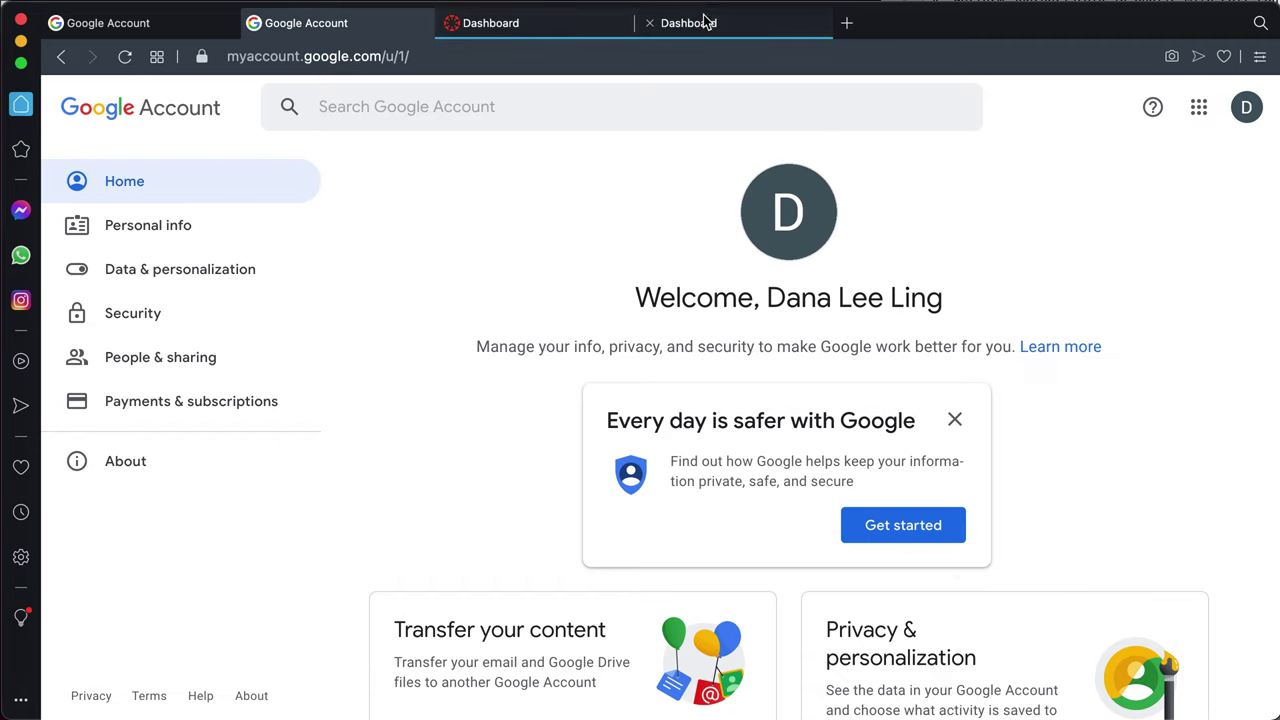
left_click(183, 36)
left_click(1203, 110)
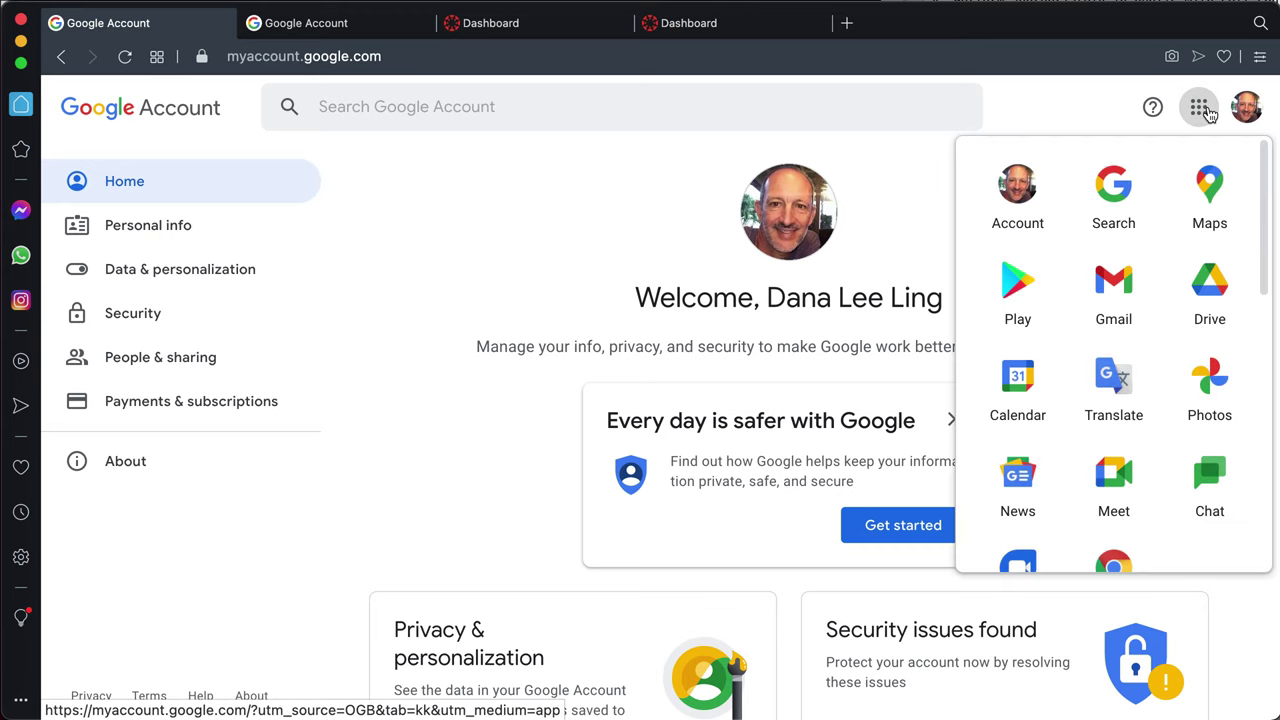
left_click(908, 162)
On the other Canvas dashboard tab, scroll through the course cards: MS 150 - Statistics, SC 130 - Physical Science, Student guide to Canvas
left_click(541, 32)
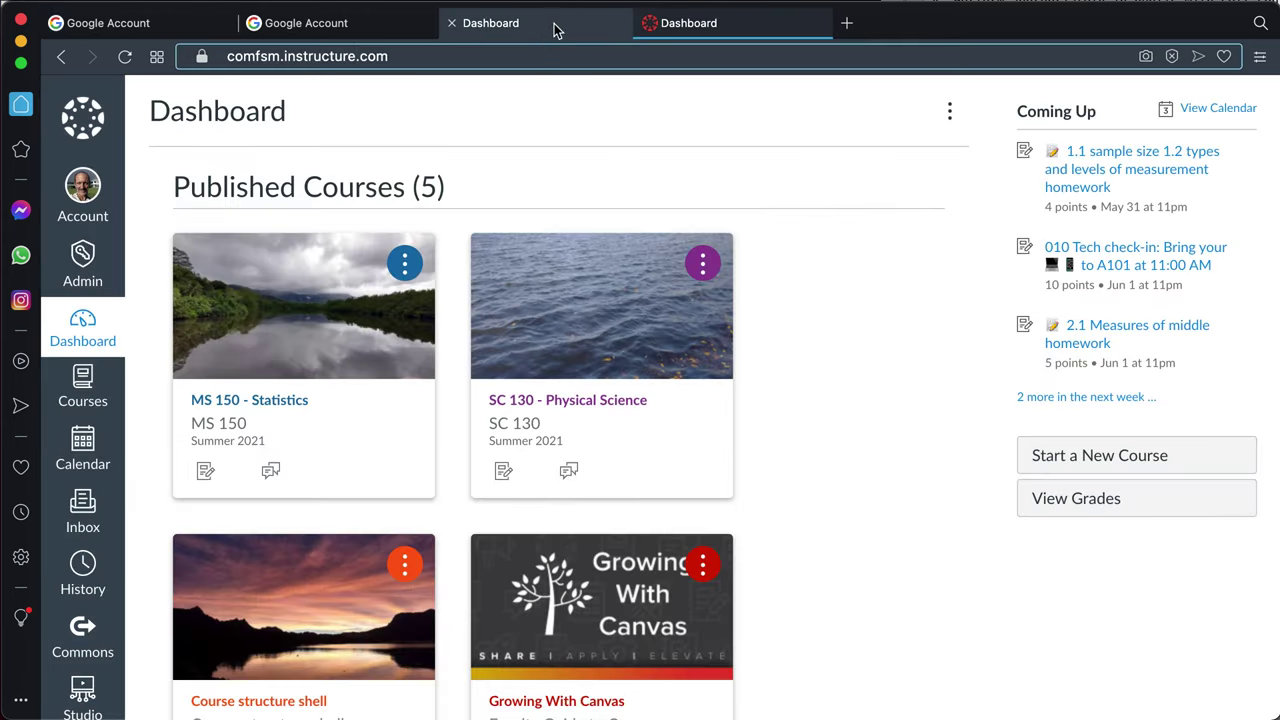
left_click(707, 22)
scroll(473, 437, "down", 1)
scroll(473, 437, "down", 2)
scroll(473, 437, "down", 1)
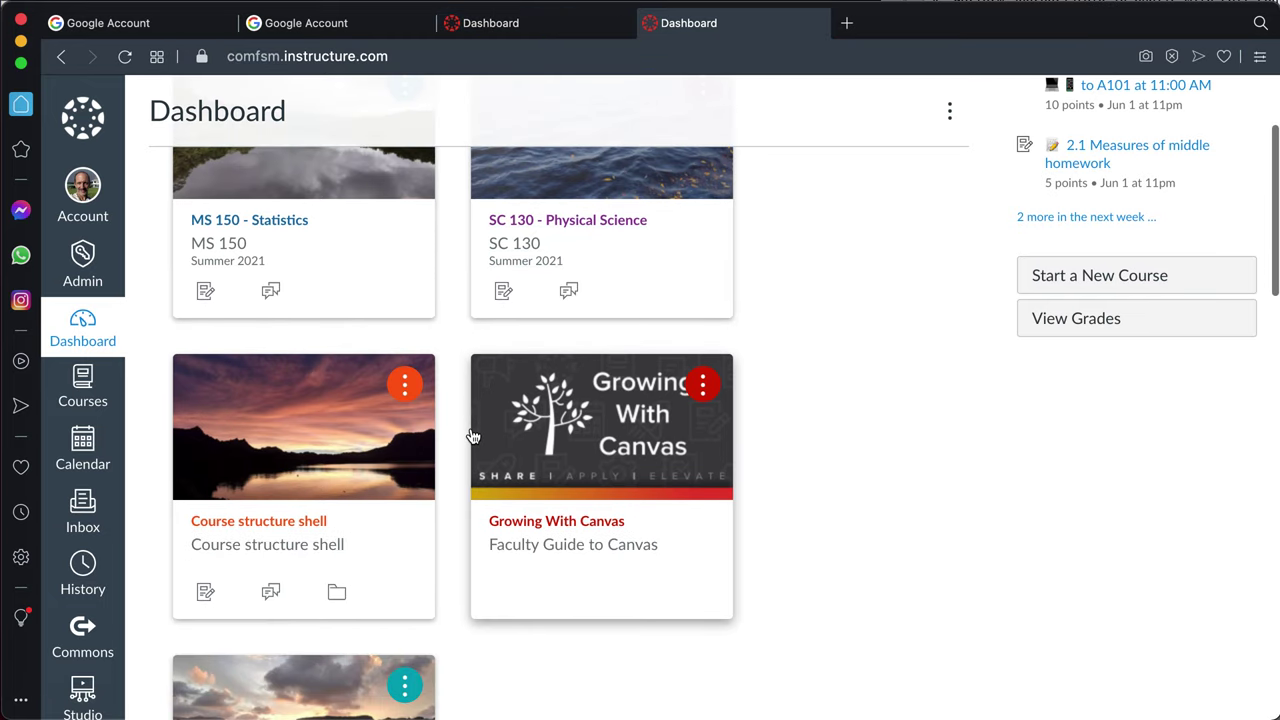
scroll(473, 437, "down", 2)
scroll(473, 435, "down", 1)
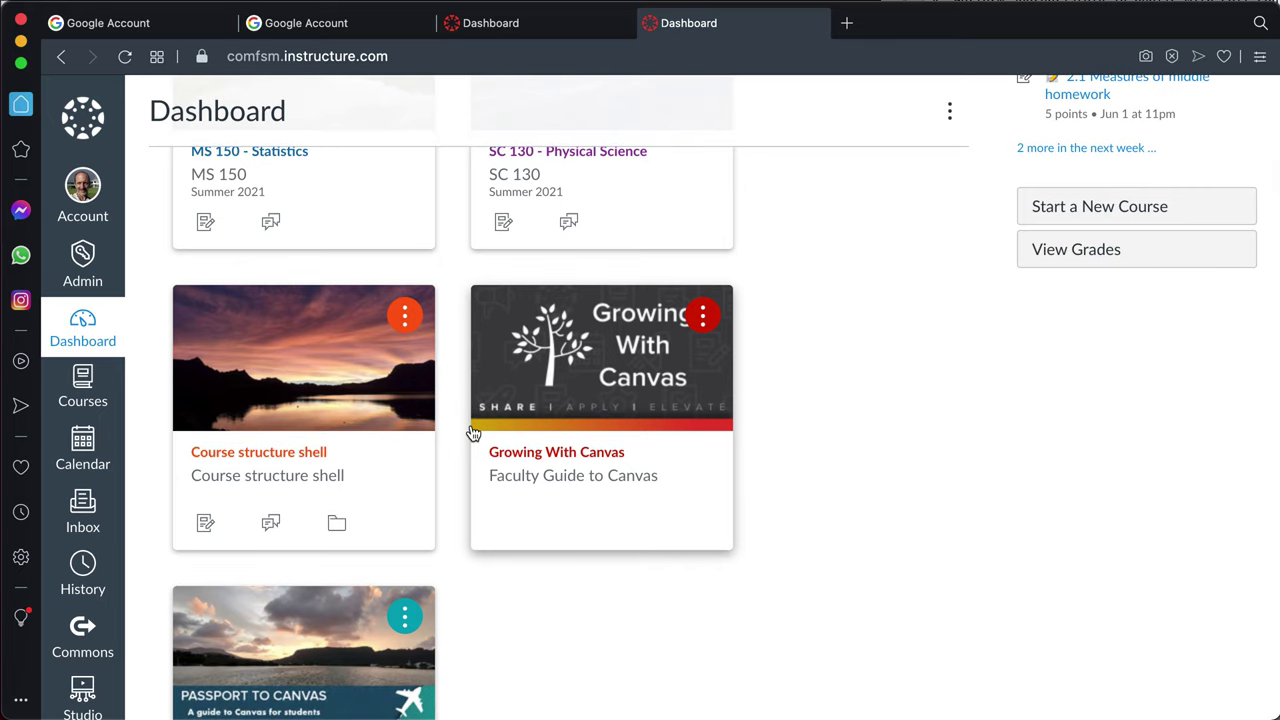
scroll(473, 433, "down", 1)
scroll(473, 433, "down", 1)
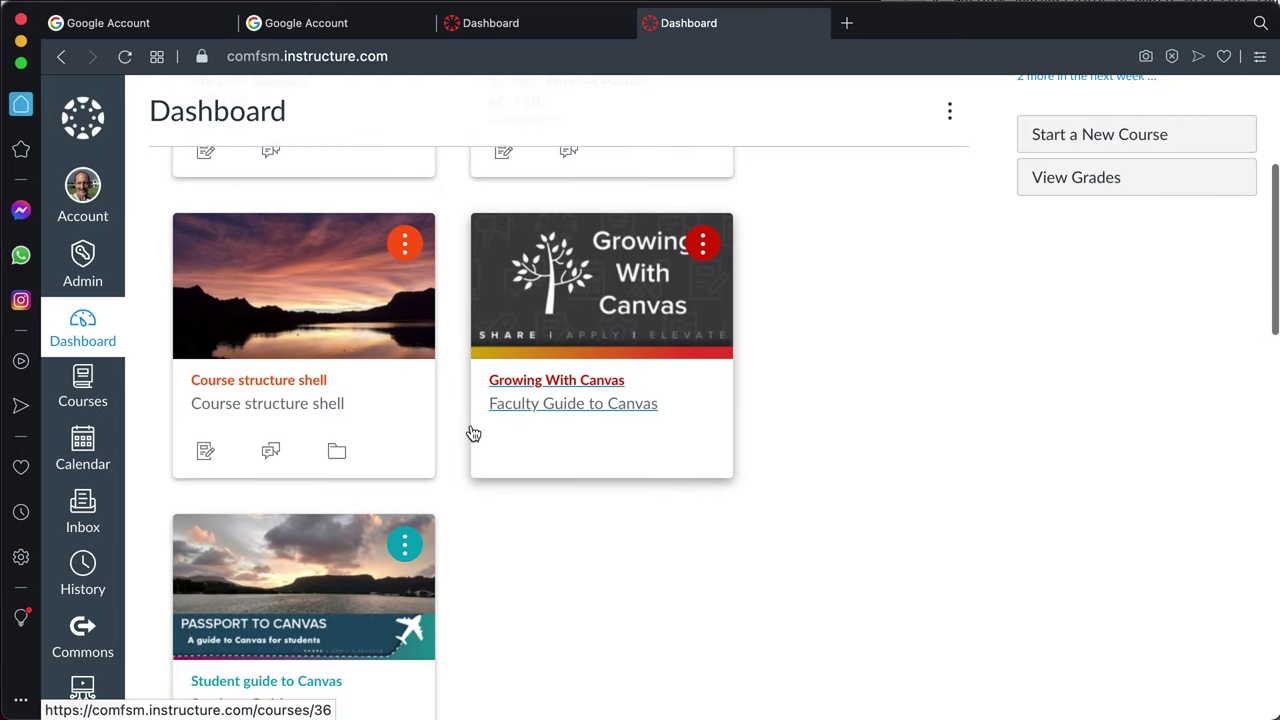
scroll(473, 433, "down", 2)
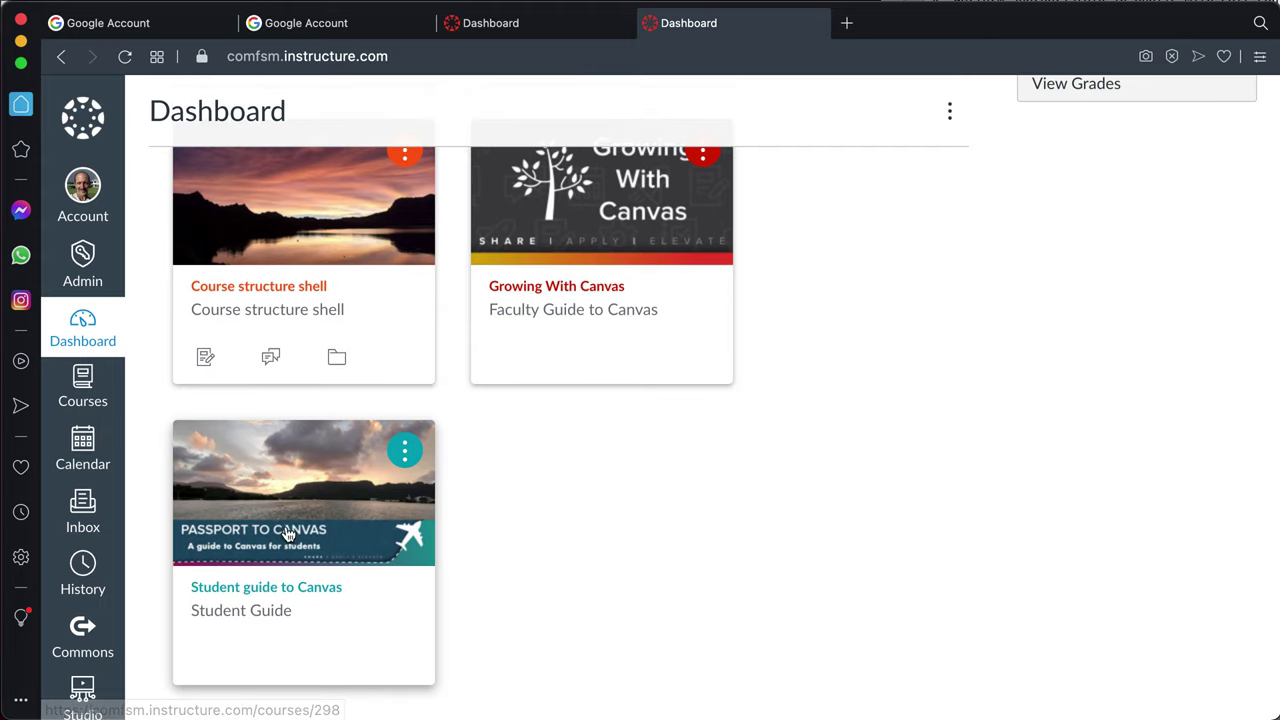
scroll(494, 587, "up", 4)
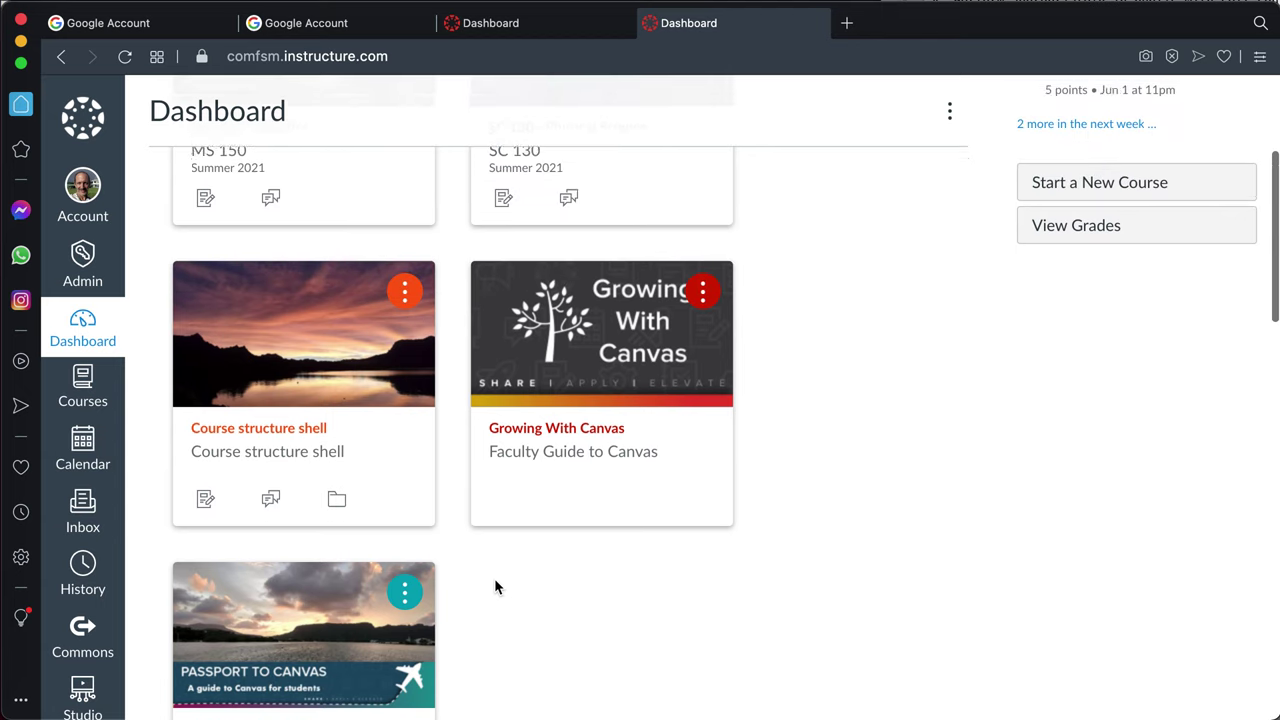
scroll(494, 587, "up", 3)
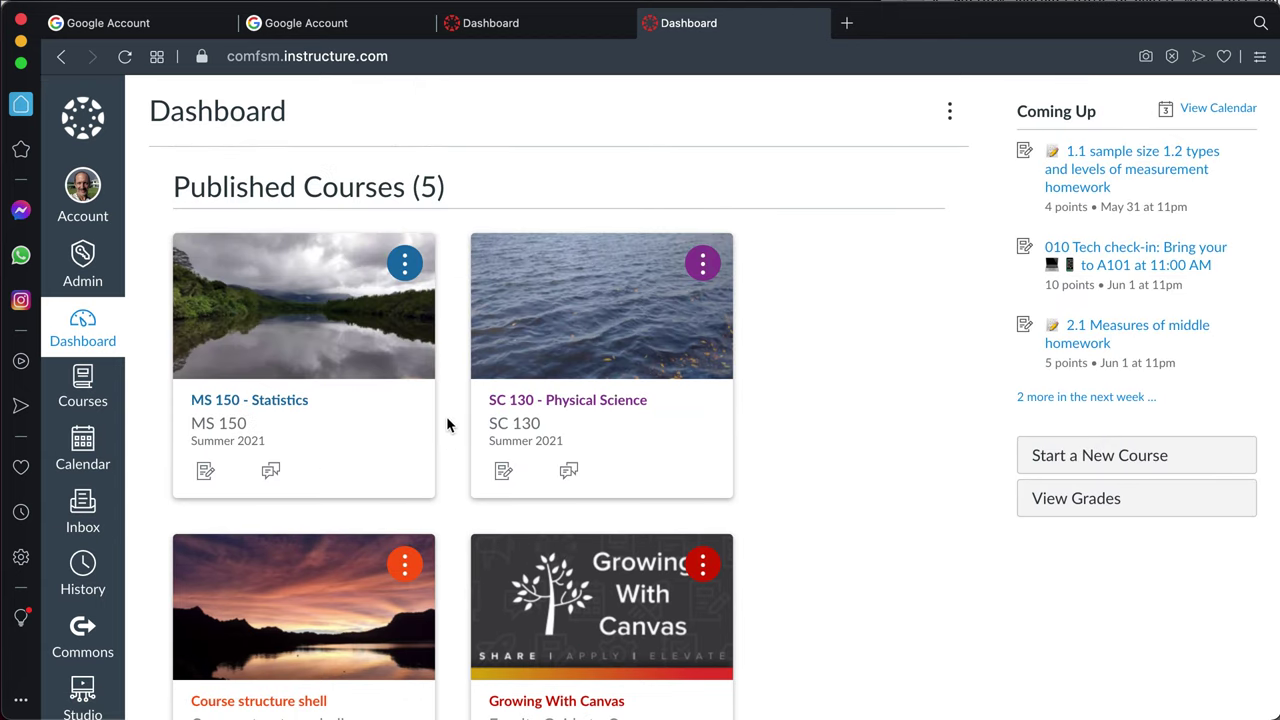
scroll(447, 425, "down", 1)
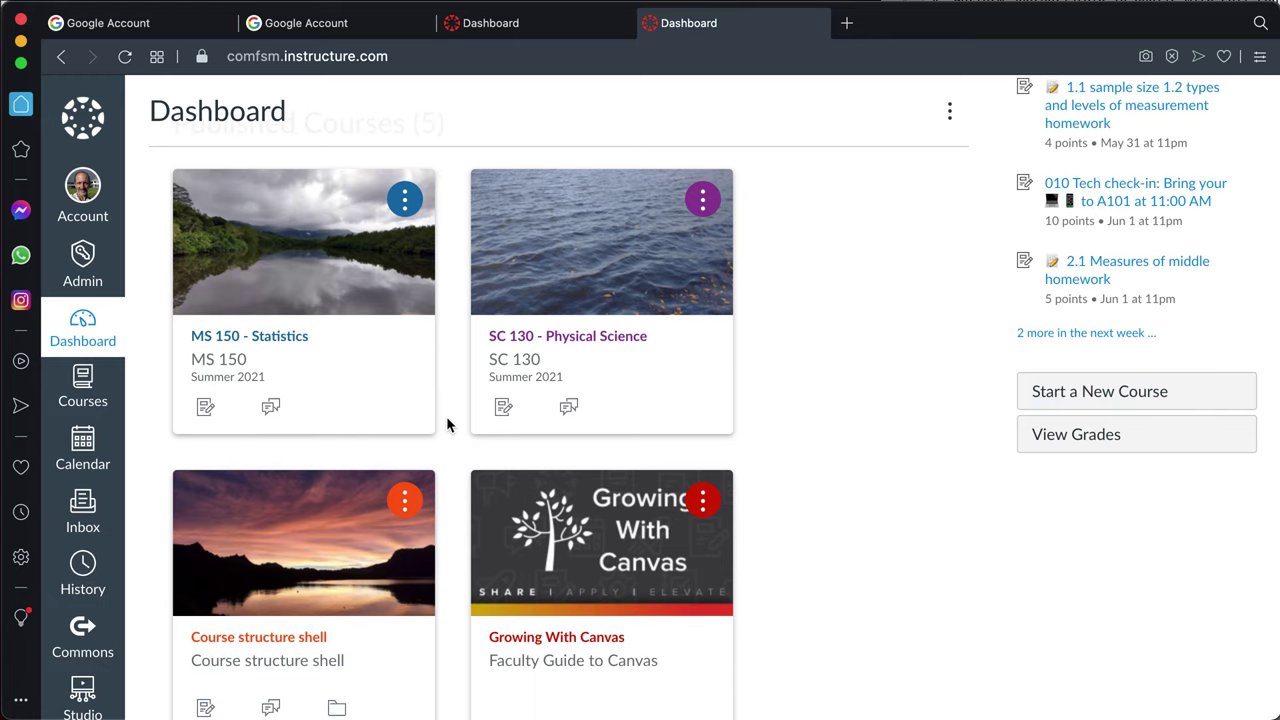
scroll(447, 425, "down", 3)
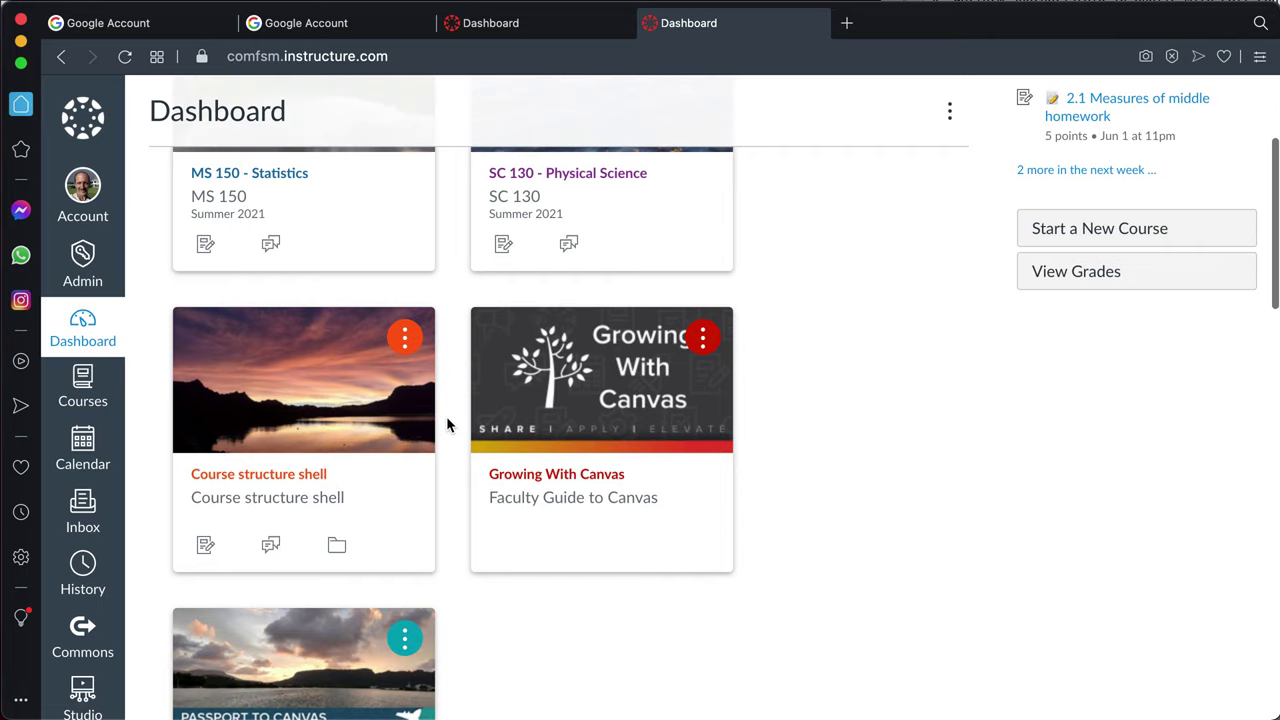
scroll(447, 425, "up", 3)
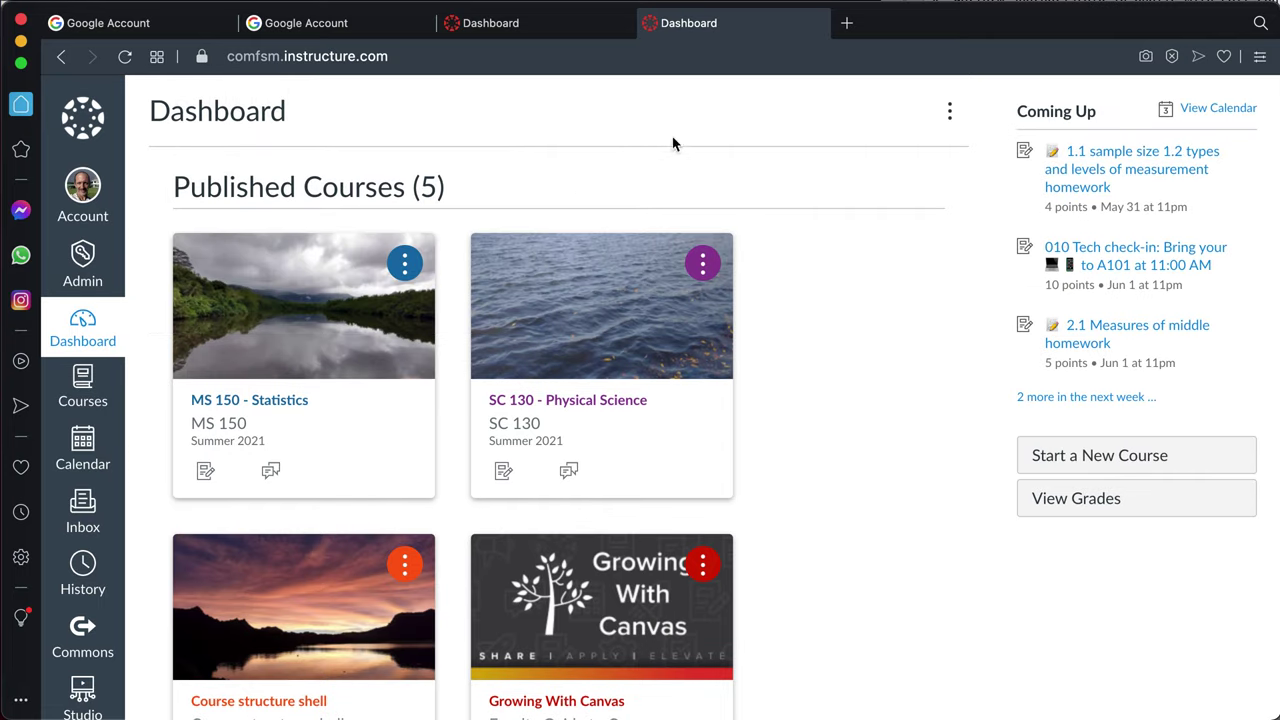